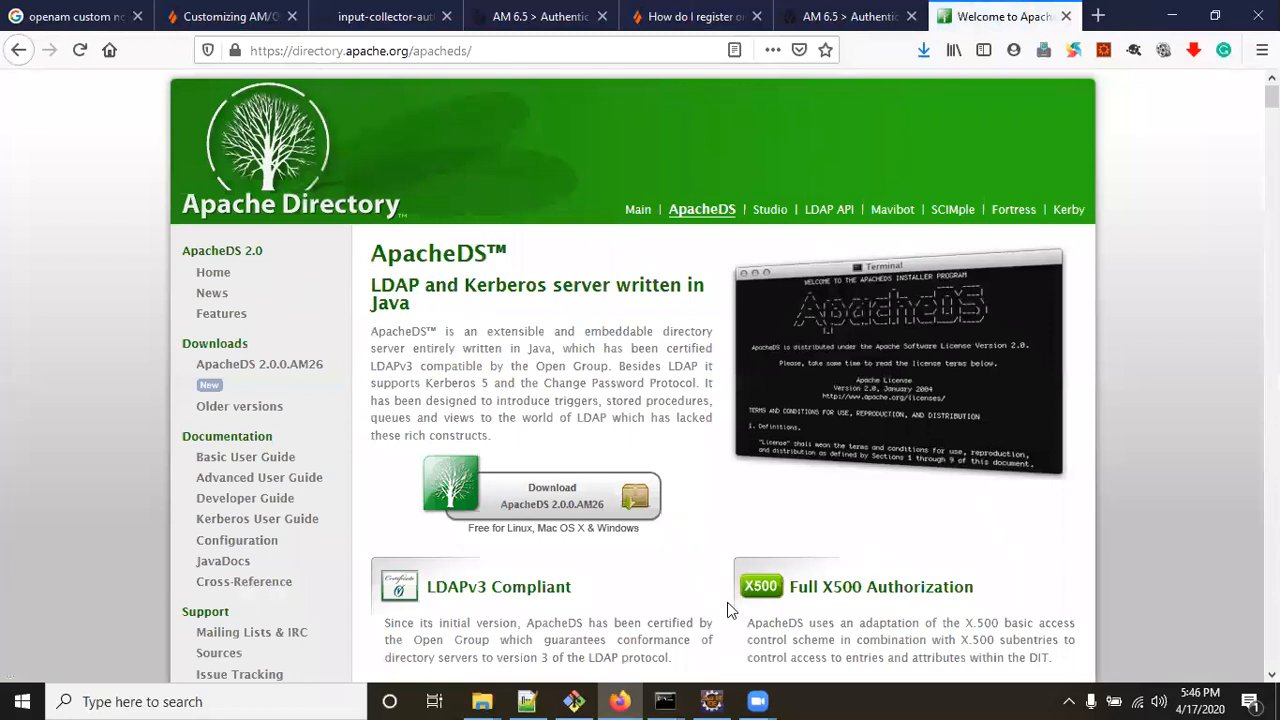
Go from the ApacheDS page to the Apache Directory Studio page using the Studio link.
scroll(709, 551, "down", 2)
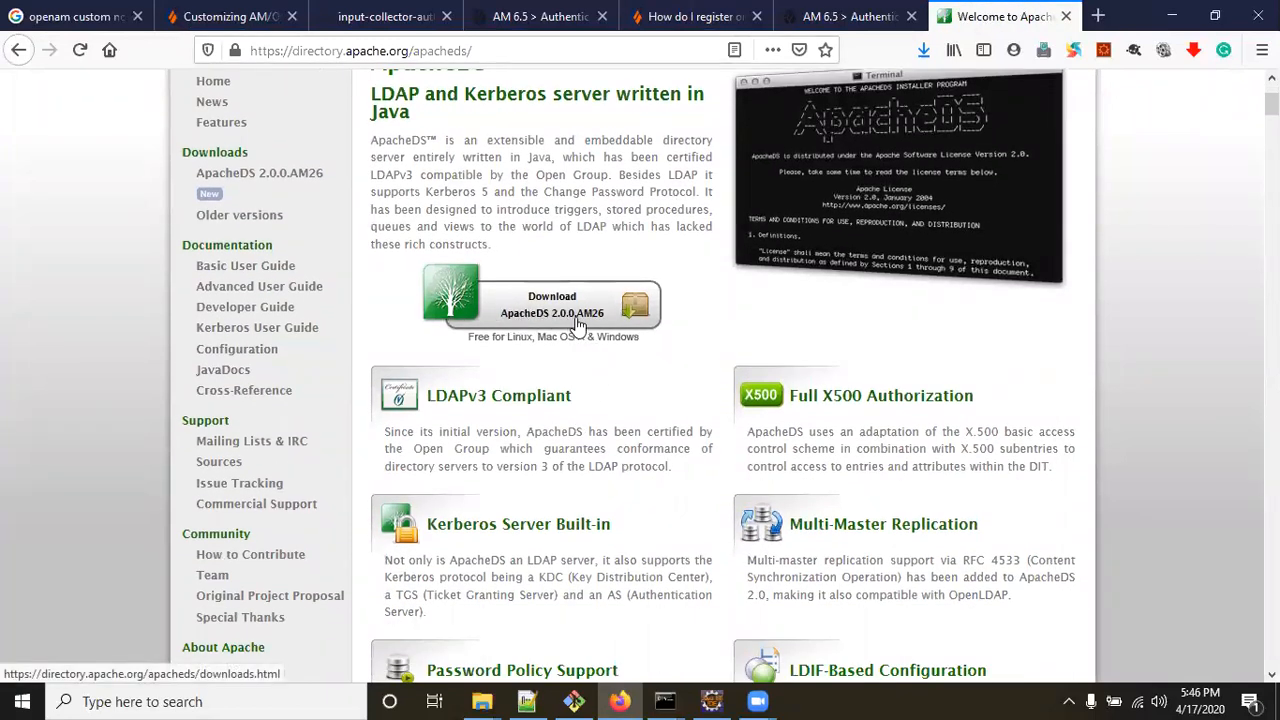
scroll(634, 320, "up", 2)
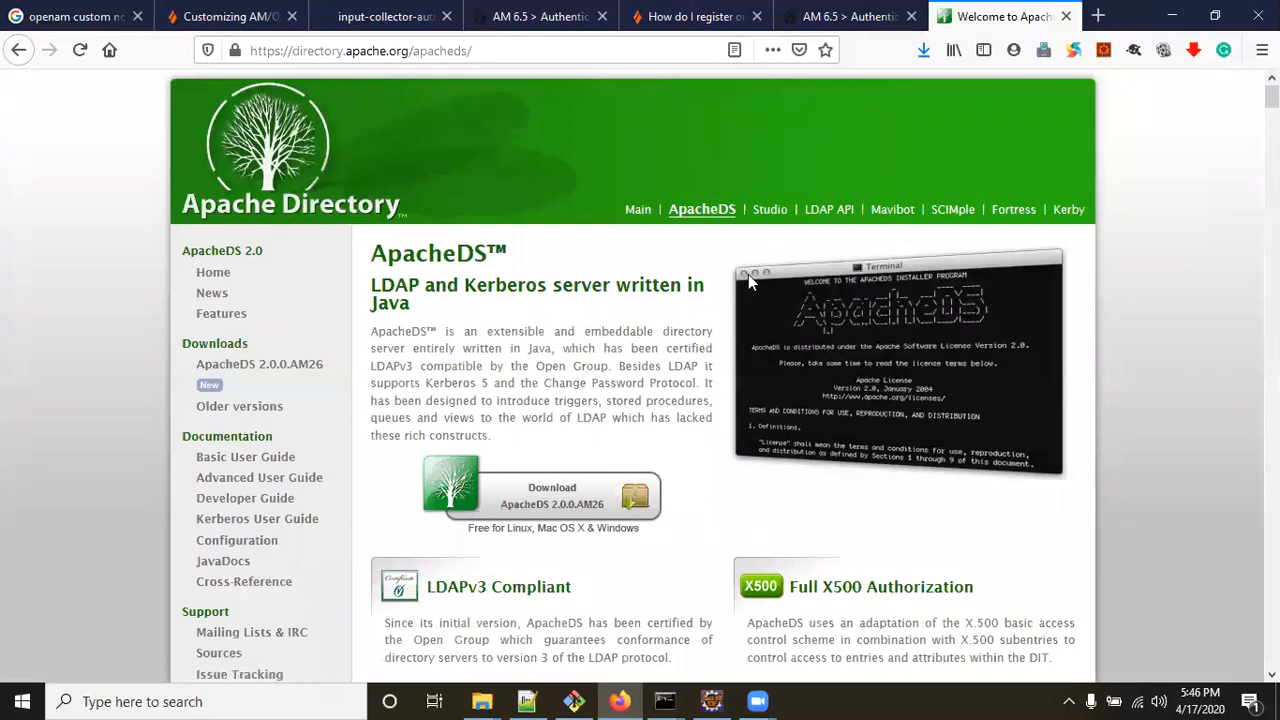
left_click(783, 218)
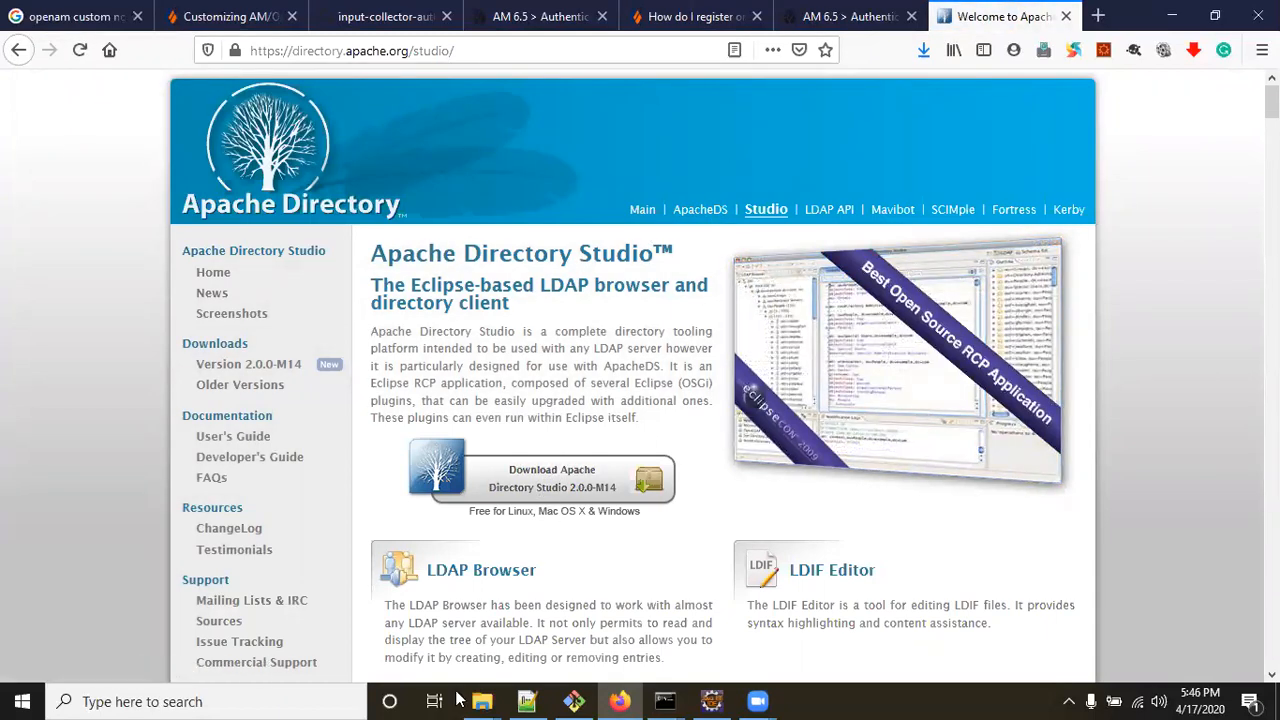
Extract the apacheds-2.0.0.AM25 zip into its own folder in Training-ApacheDS using 7-Zip.
mouse_move(478, 700)
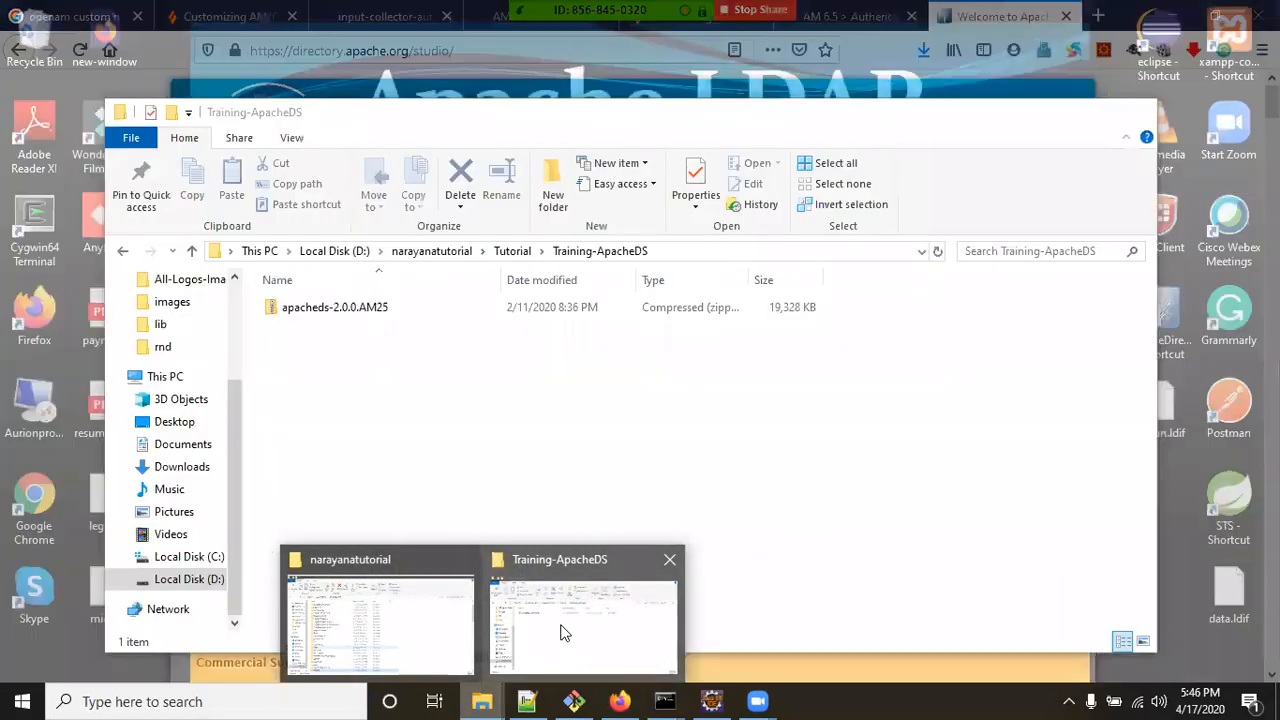
left_click(560, 632)
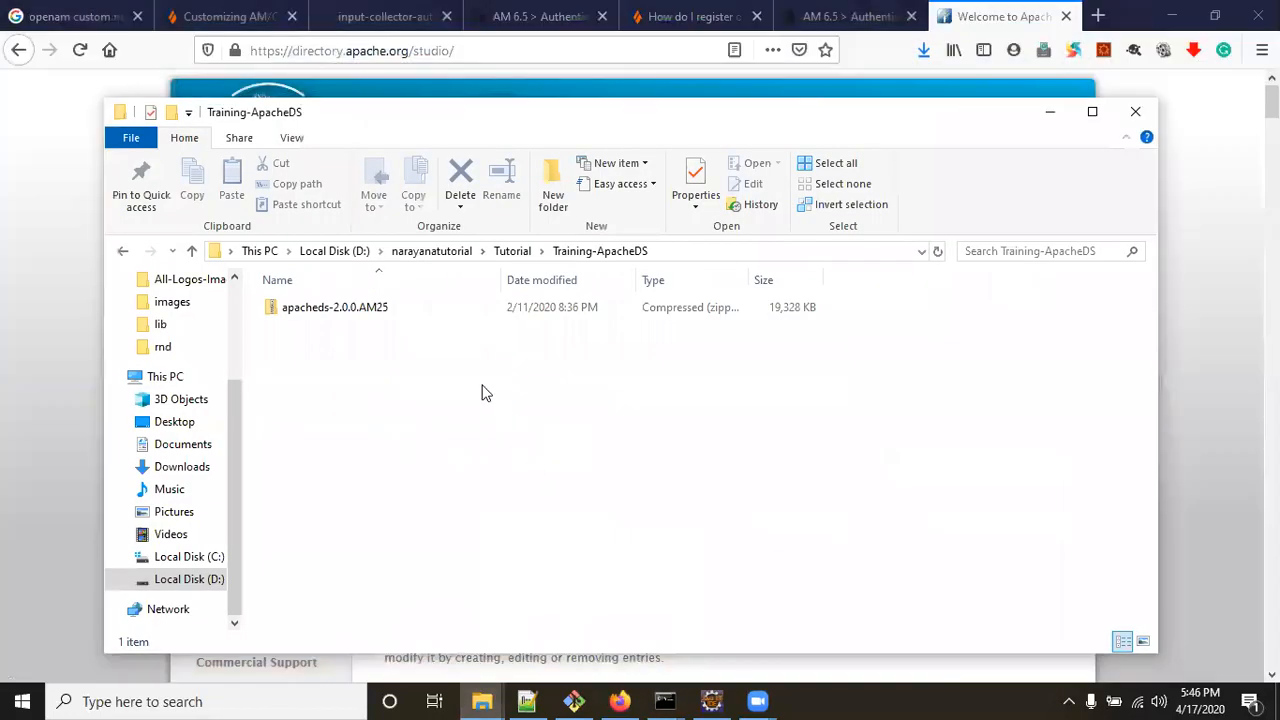
left_click(510, 252)
double_click(343, 307)
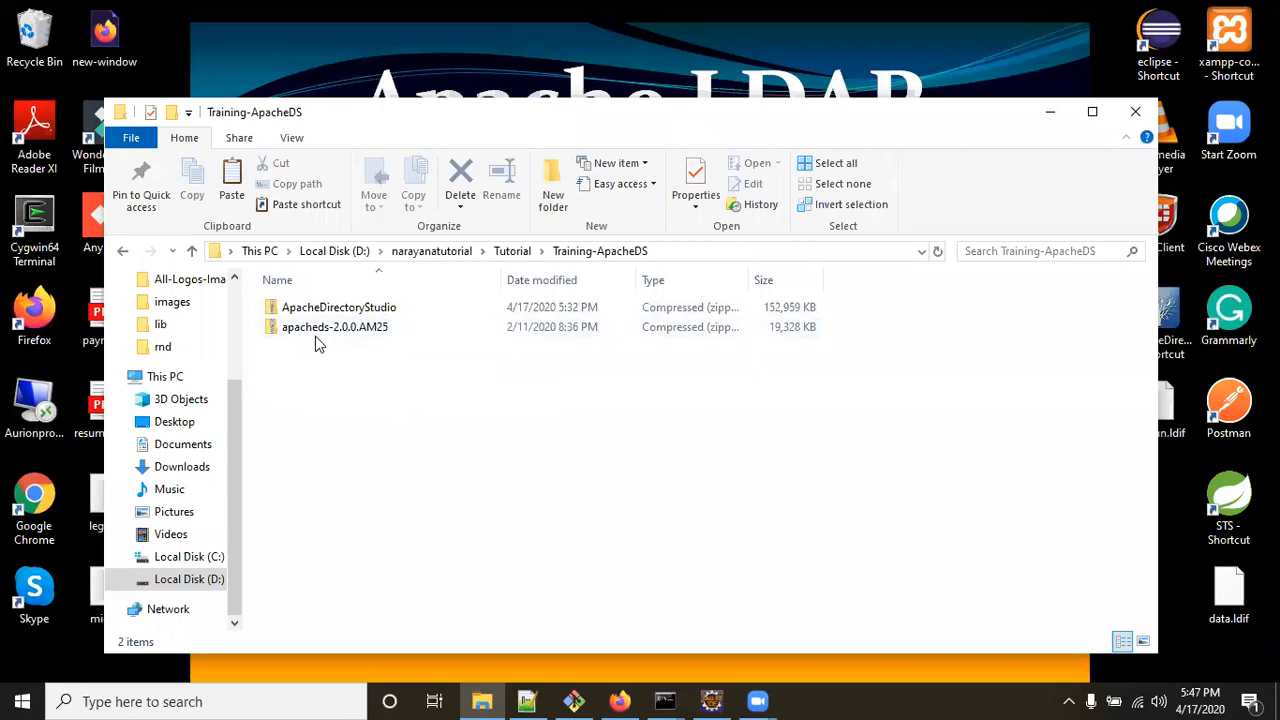
right_click(322, 331)
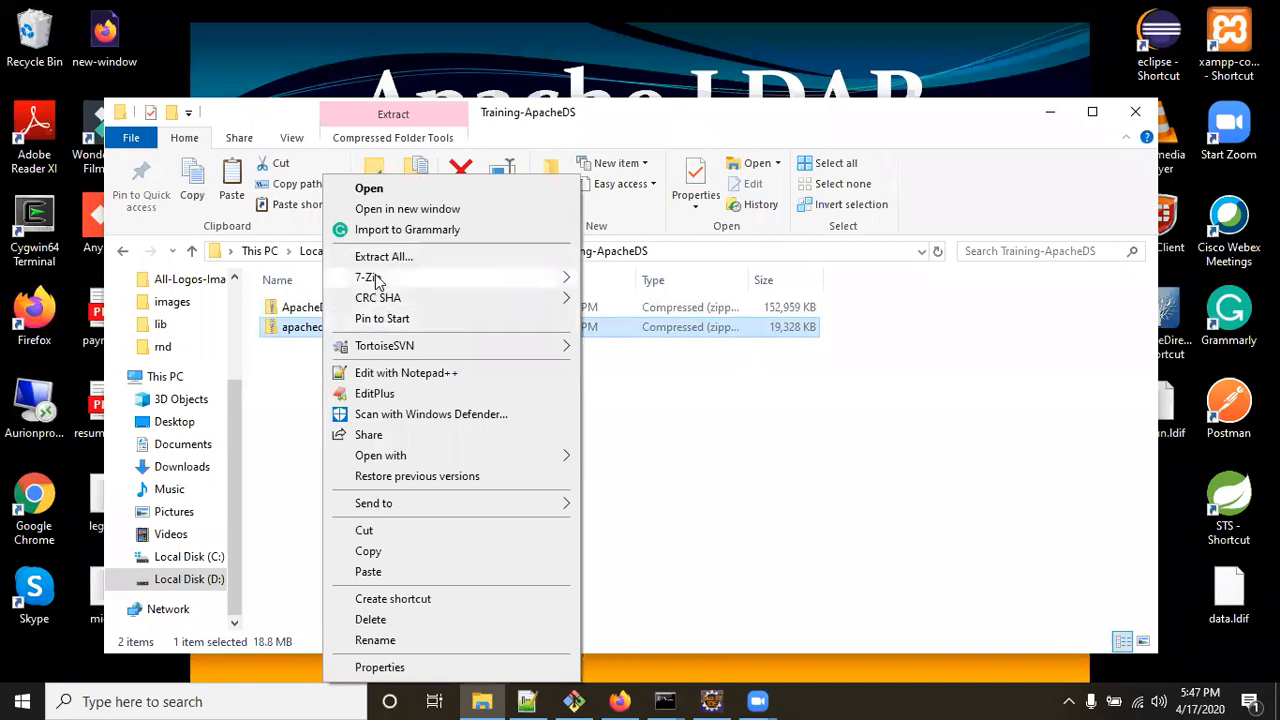
mouse_move(378, 278)
left_click(664, 362)
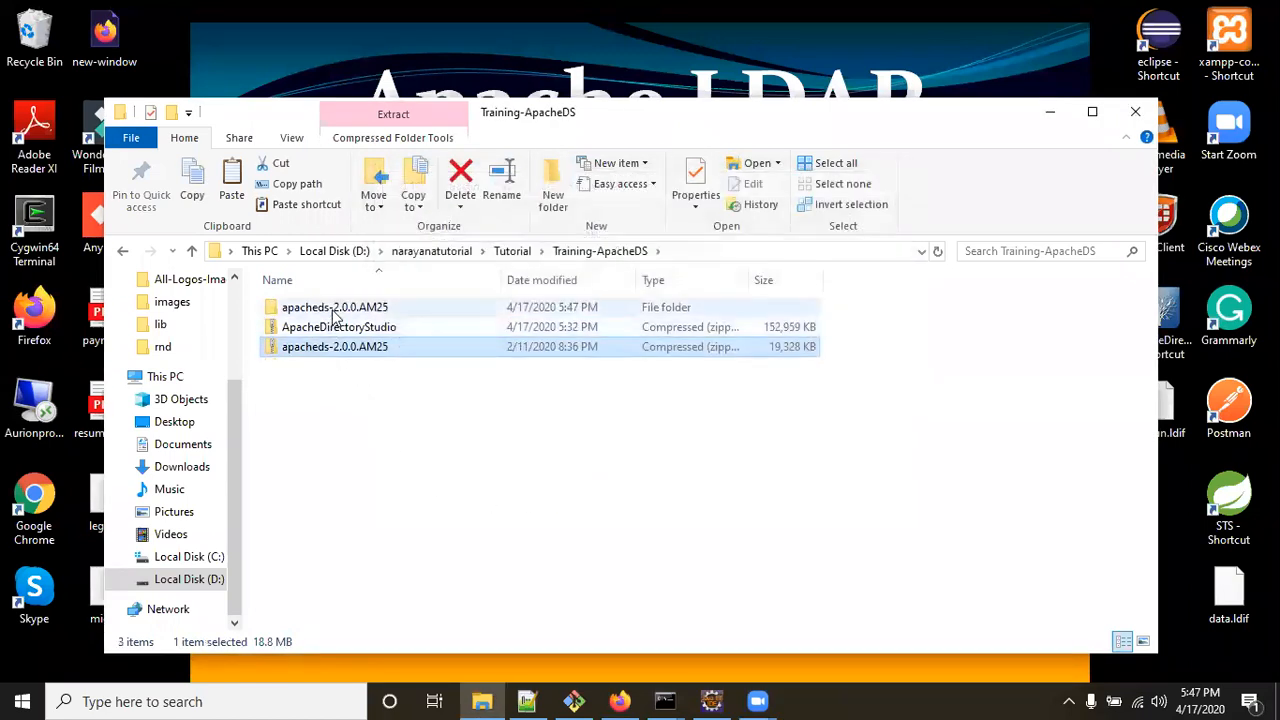
Open the extracted apacheds-2.0.0.AM25\bin folder maximized, with its address bar ready for editing.
double_click(330, 310)
double_click(292, 308)
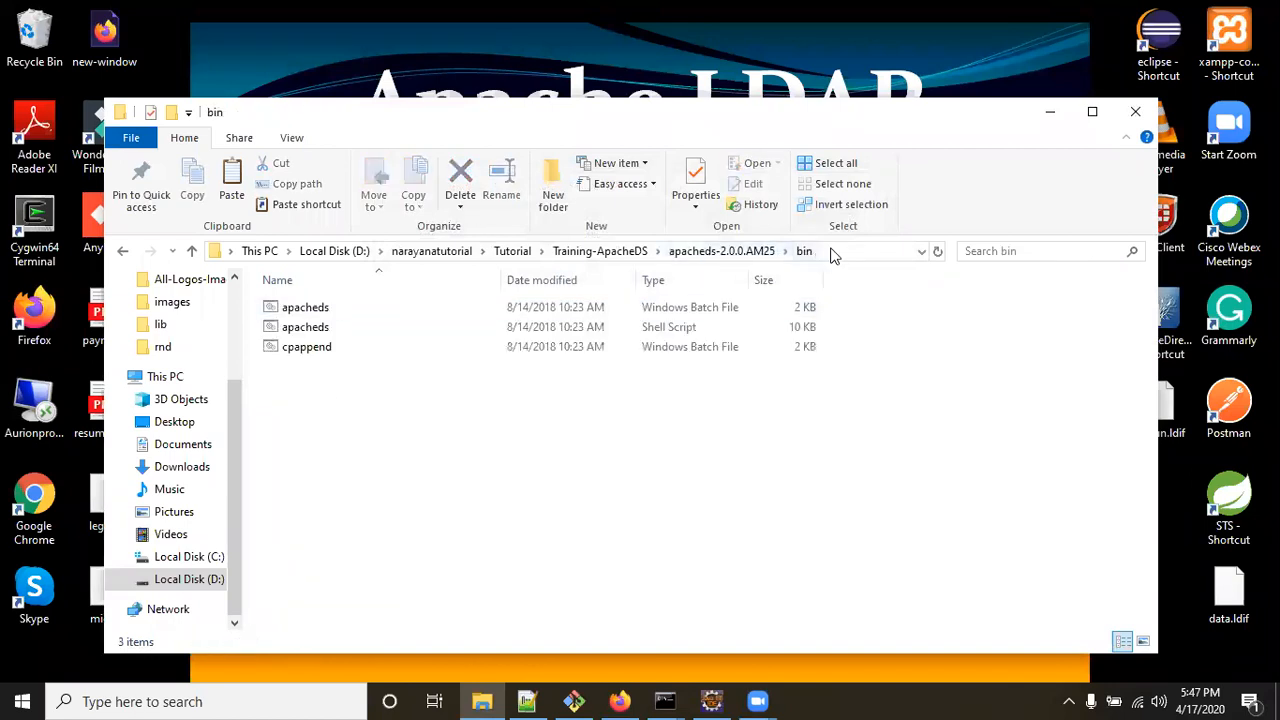
left_click(1092, 111)
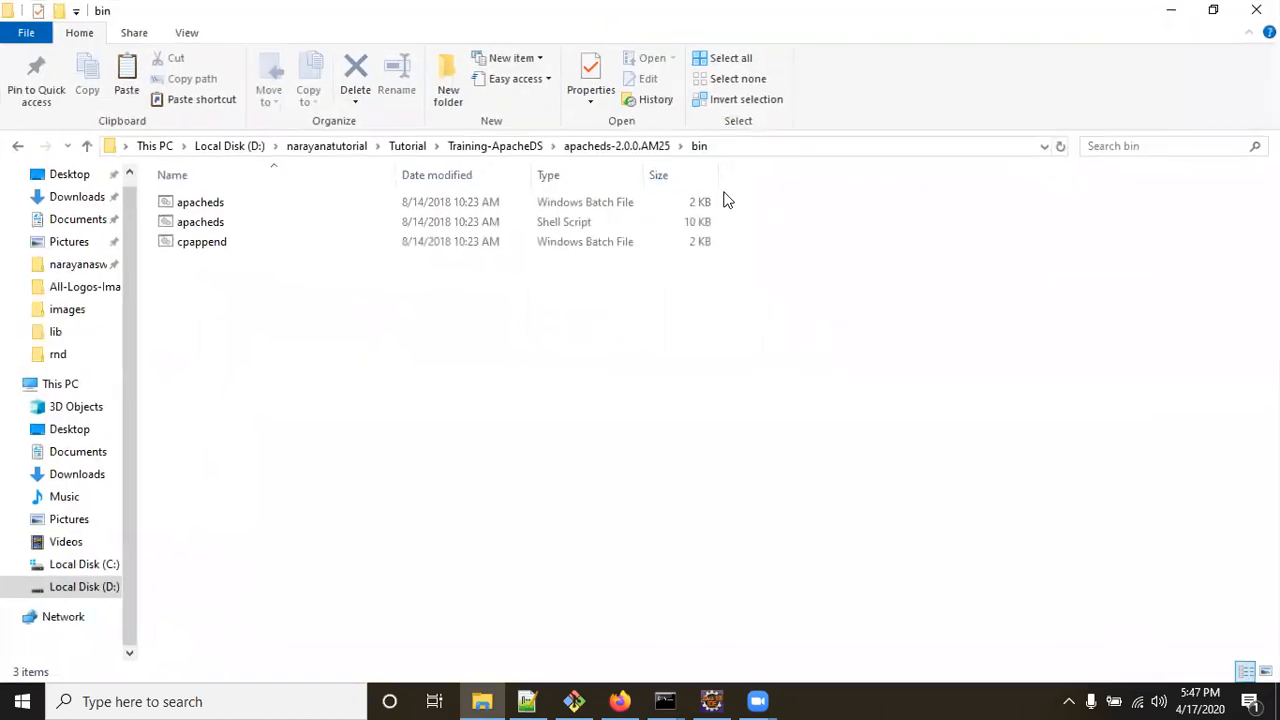
left_click(753, 150)
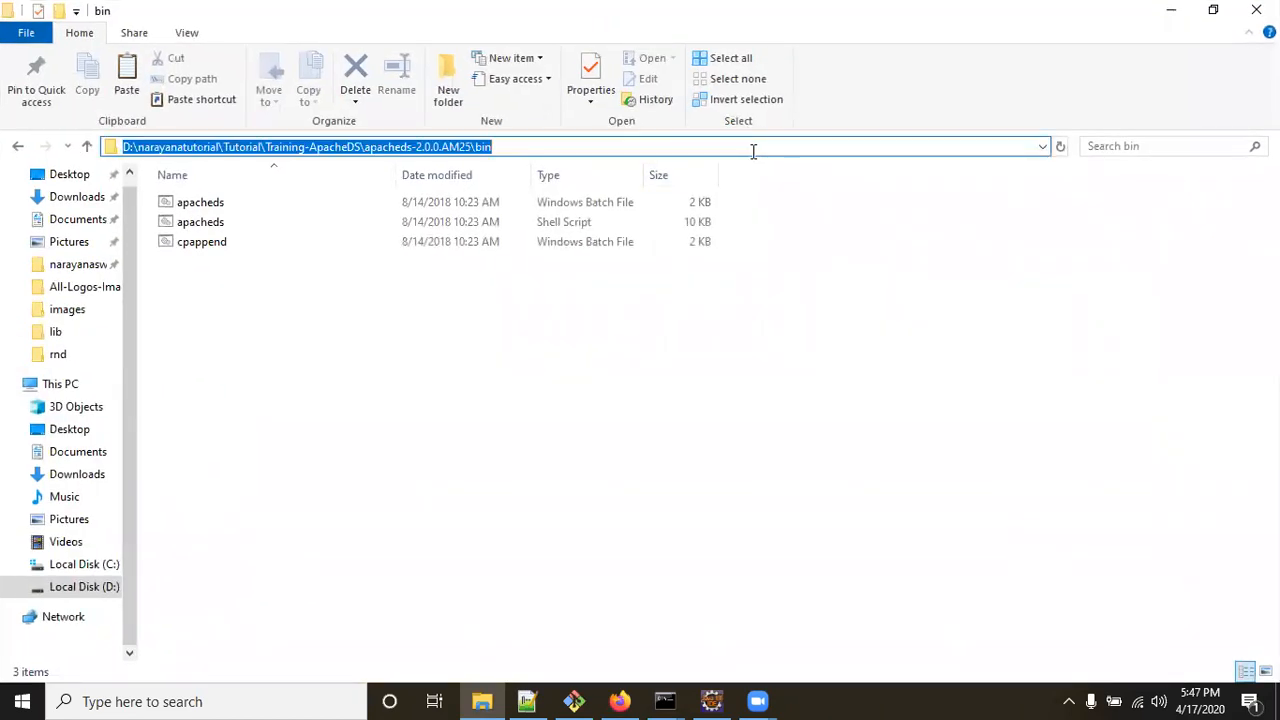
Open a command prompt in the bin folder and locate the apacheds startup scripts.
type("cmd")
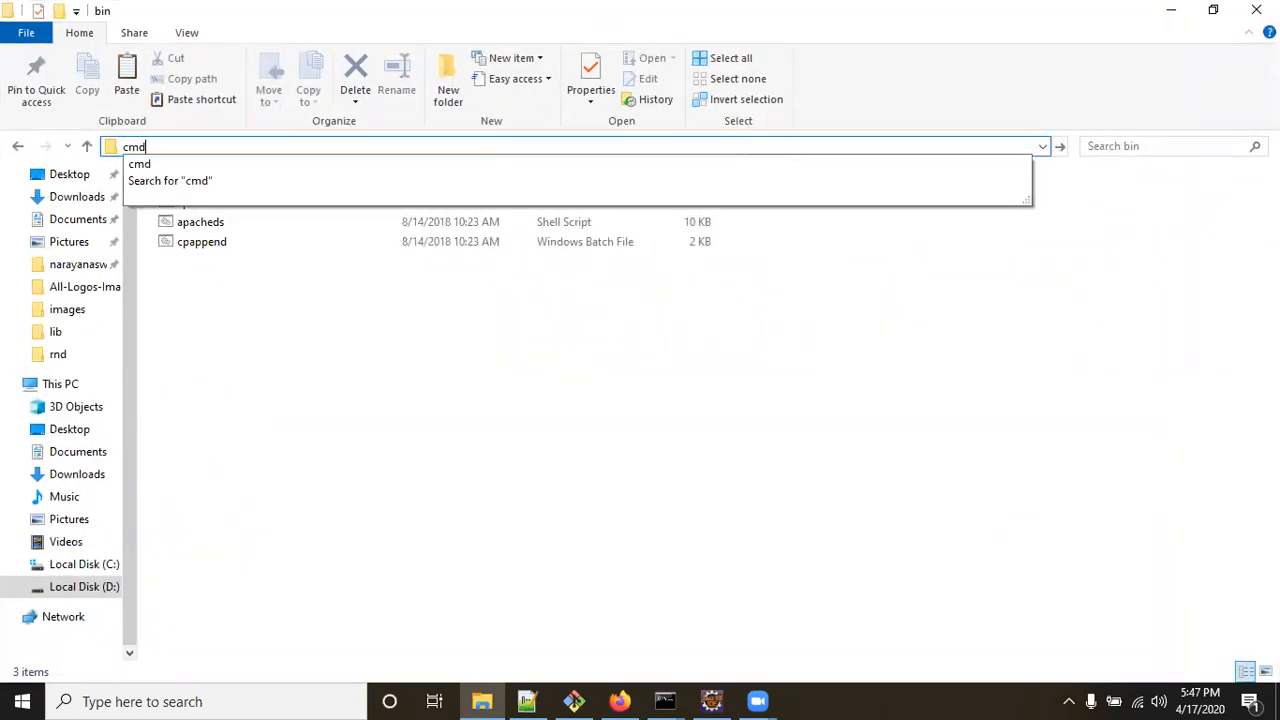
key("Return")
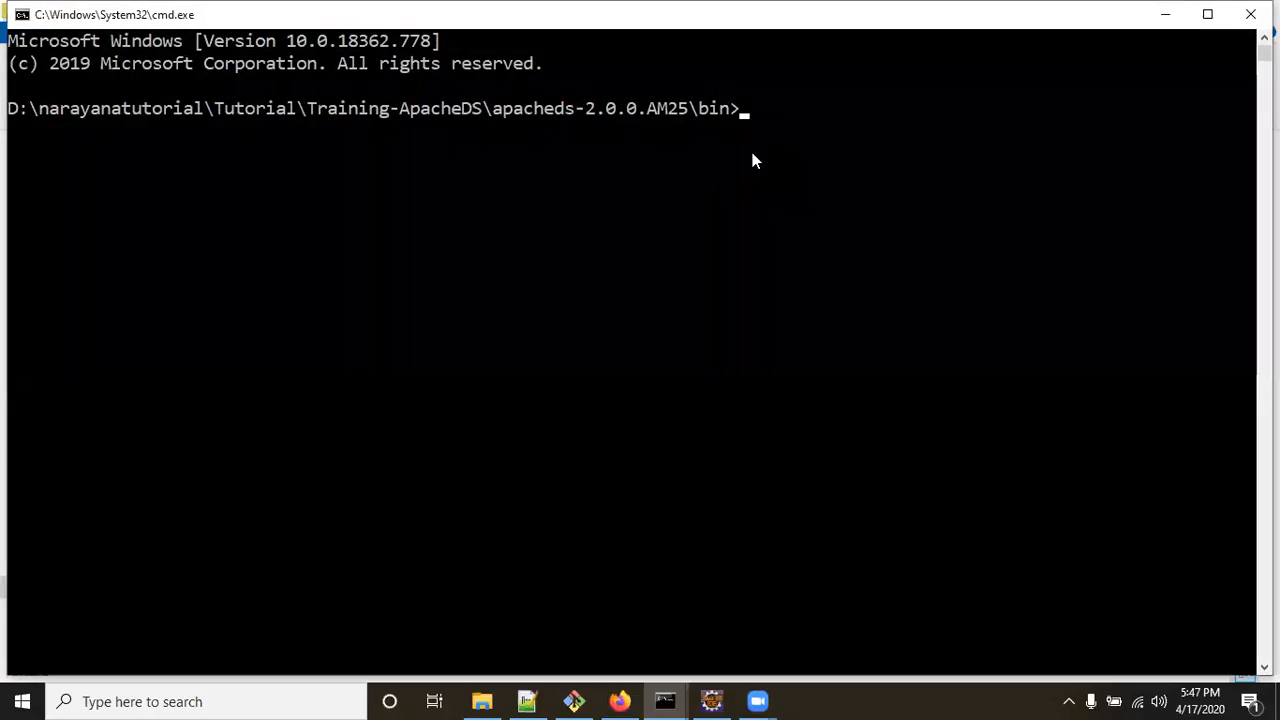
key("alt+Tab")
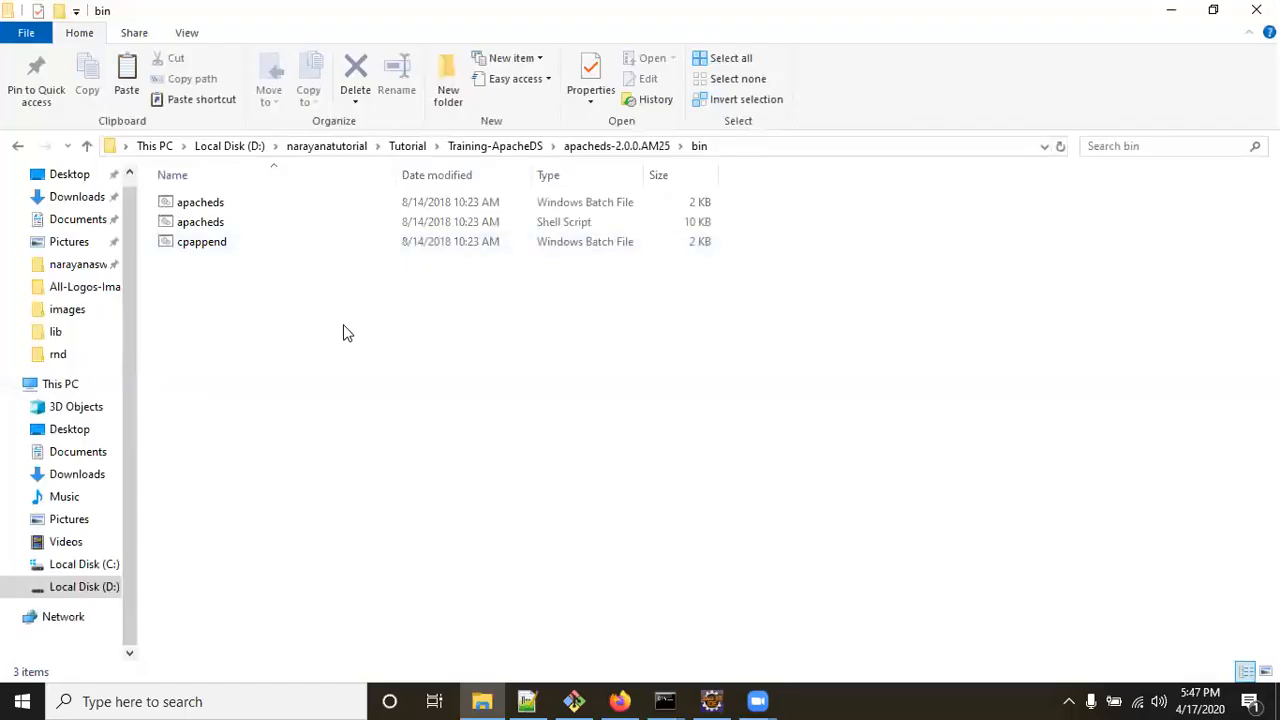
left_click(200, 205)
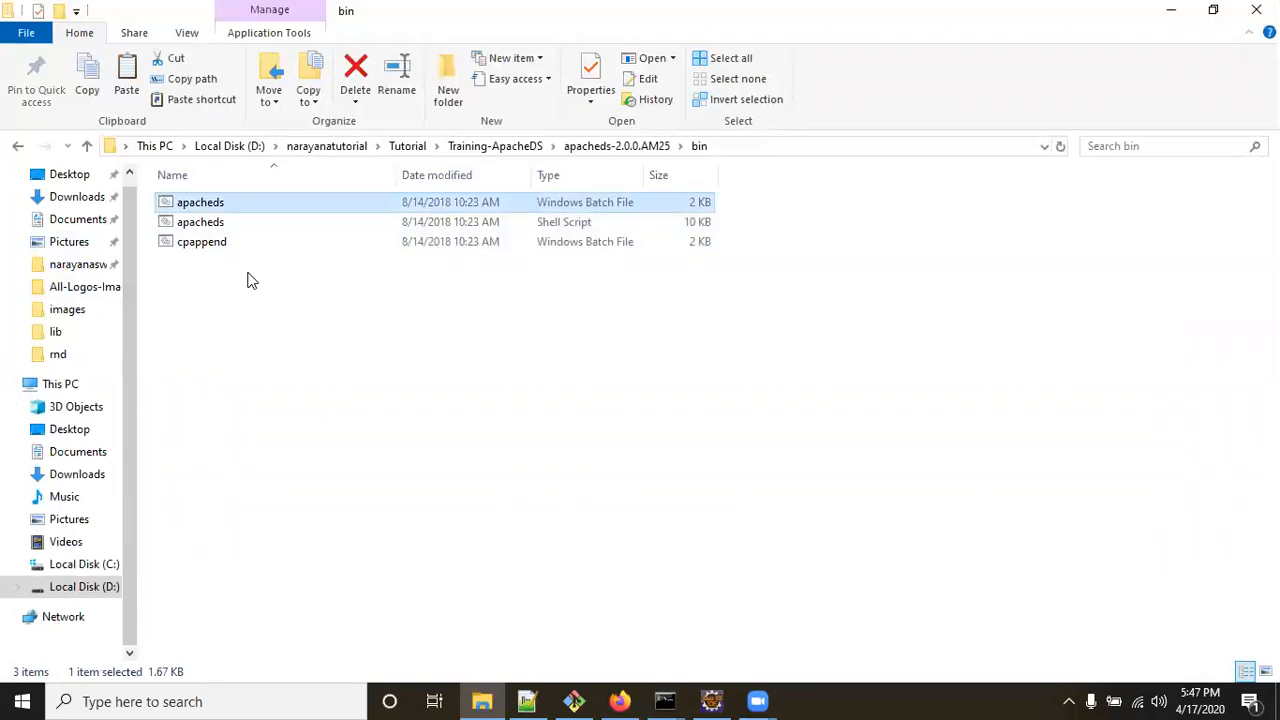
key("alt+Tab")
key("alt+Tab")
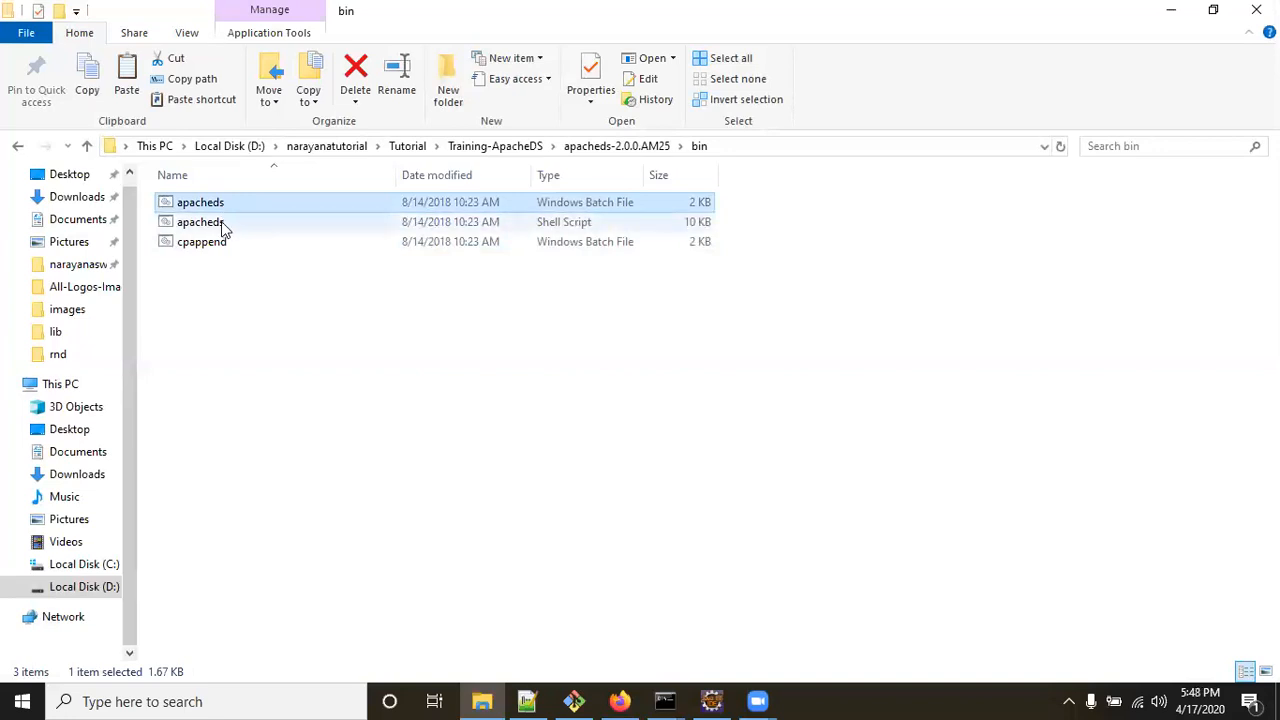
left_click(216, 226)
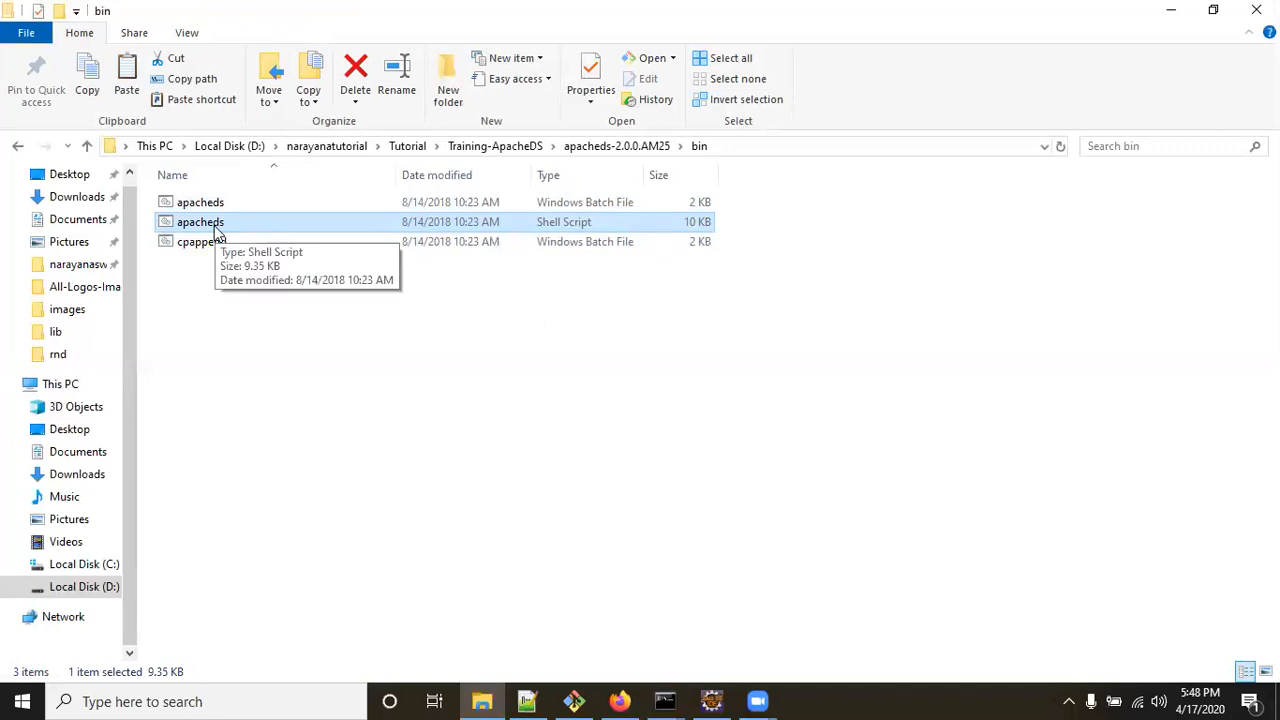
Run apacheds.bat to start the default ApacheDS instance.
key("alt+Tab")
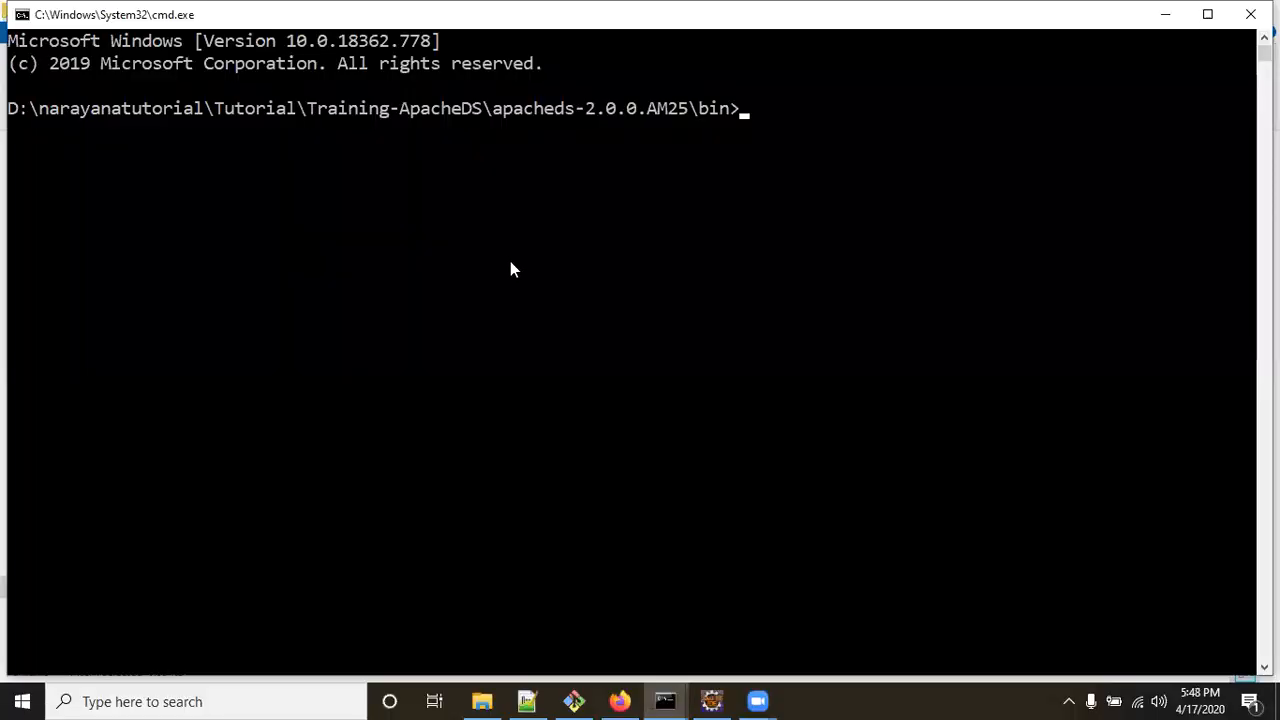
type("apacheds.bat")
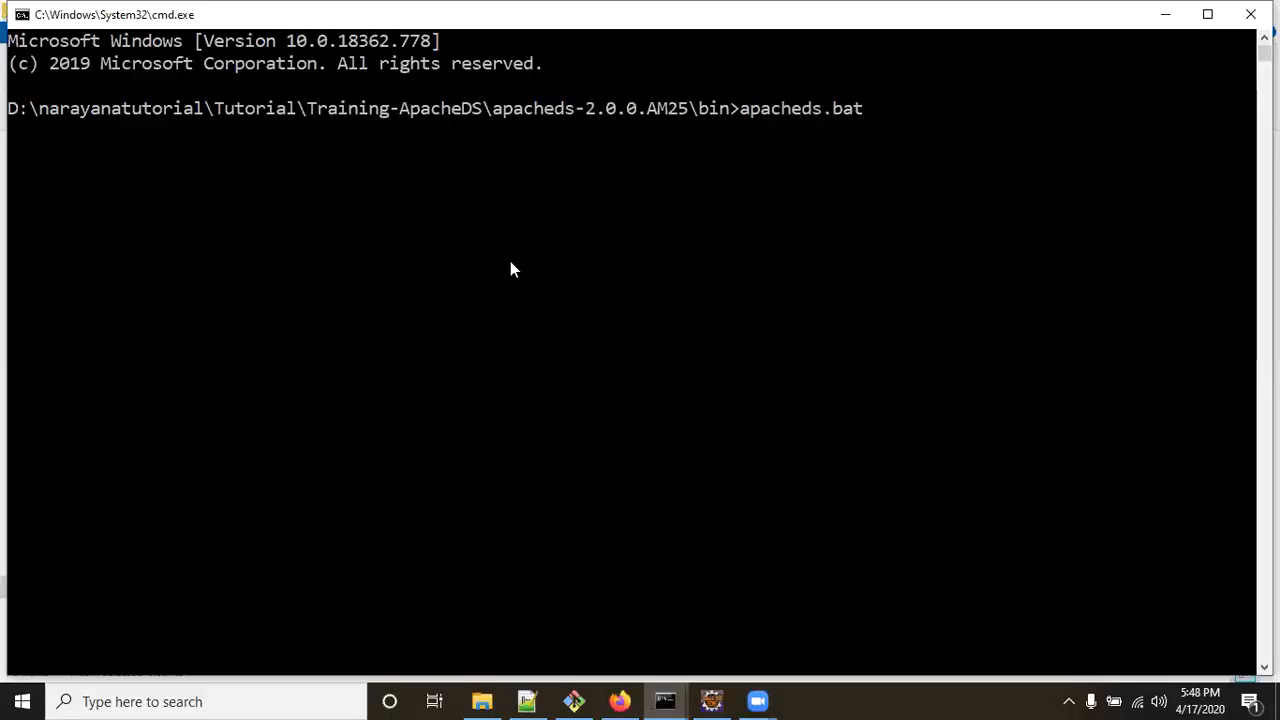
key("Return")
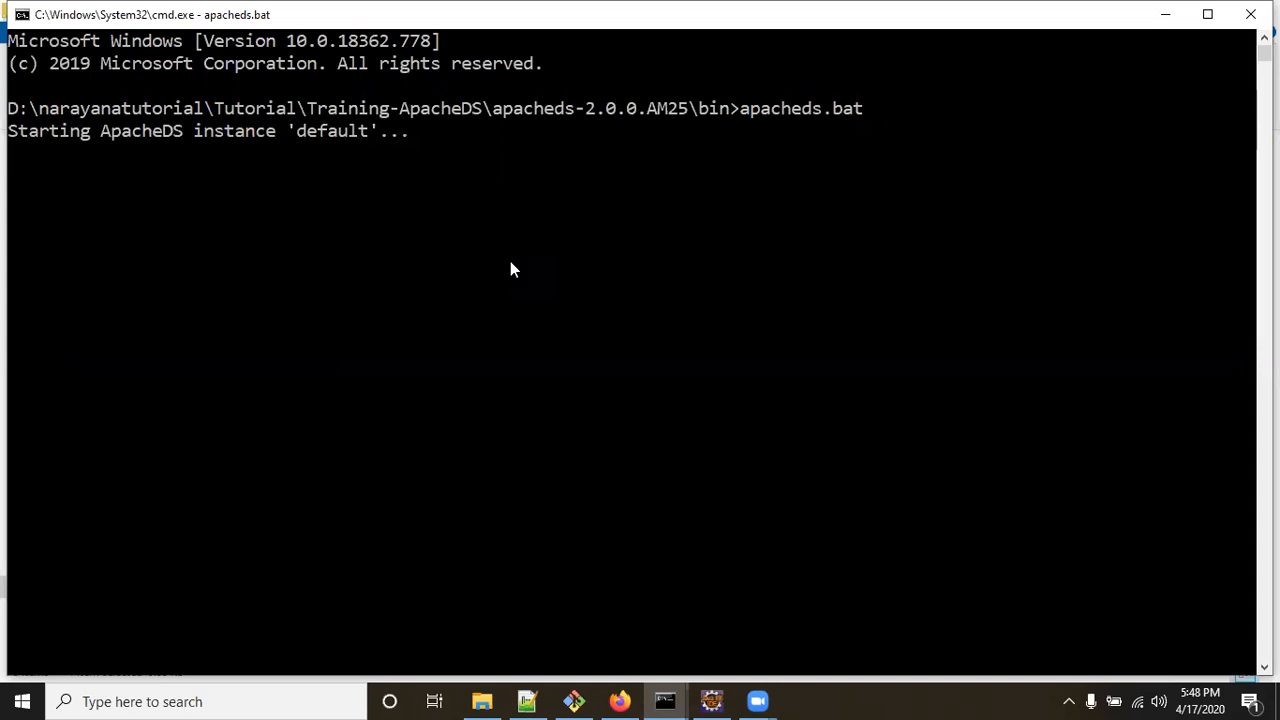
Extract the ApacheDirectoryStudio archive into its own folder in Training-ApacheDS.
left_click(1166, 14)
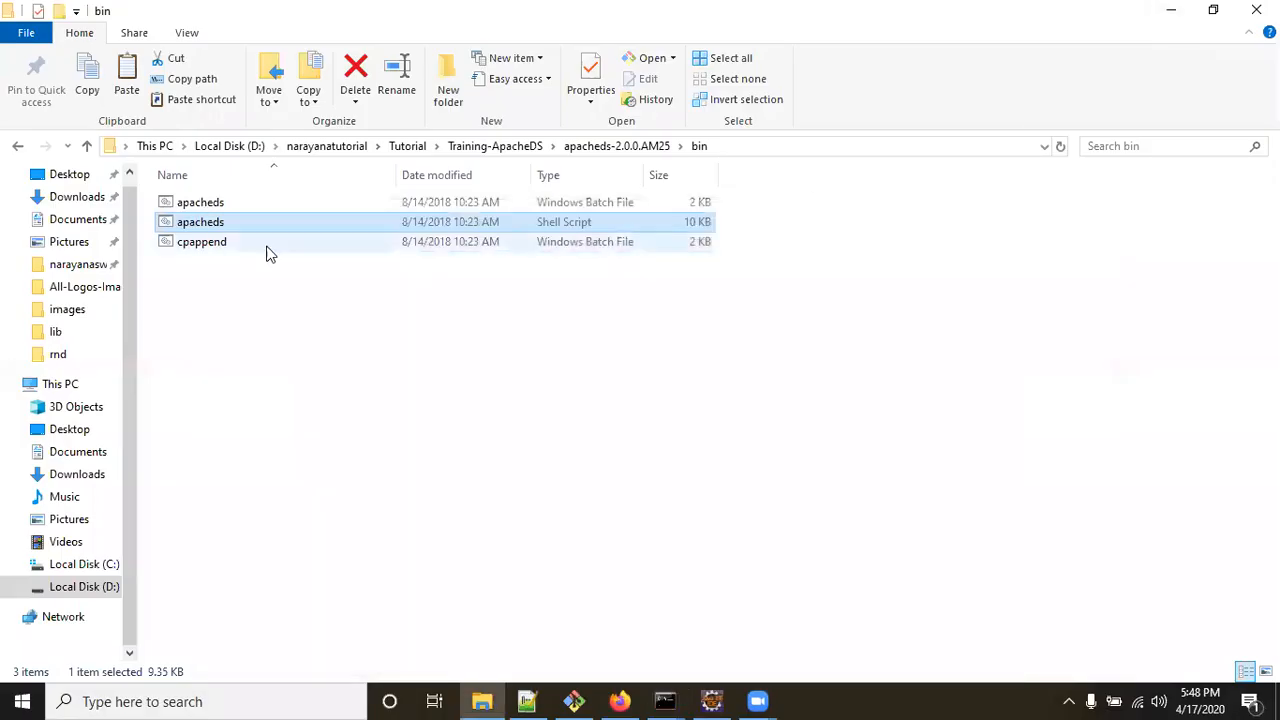
left_click(471, 152)
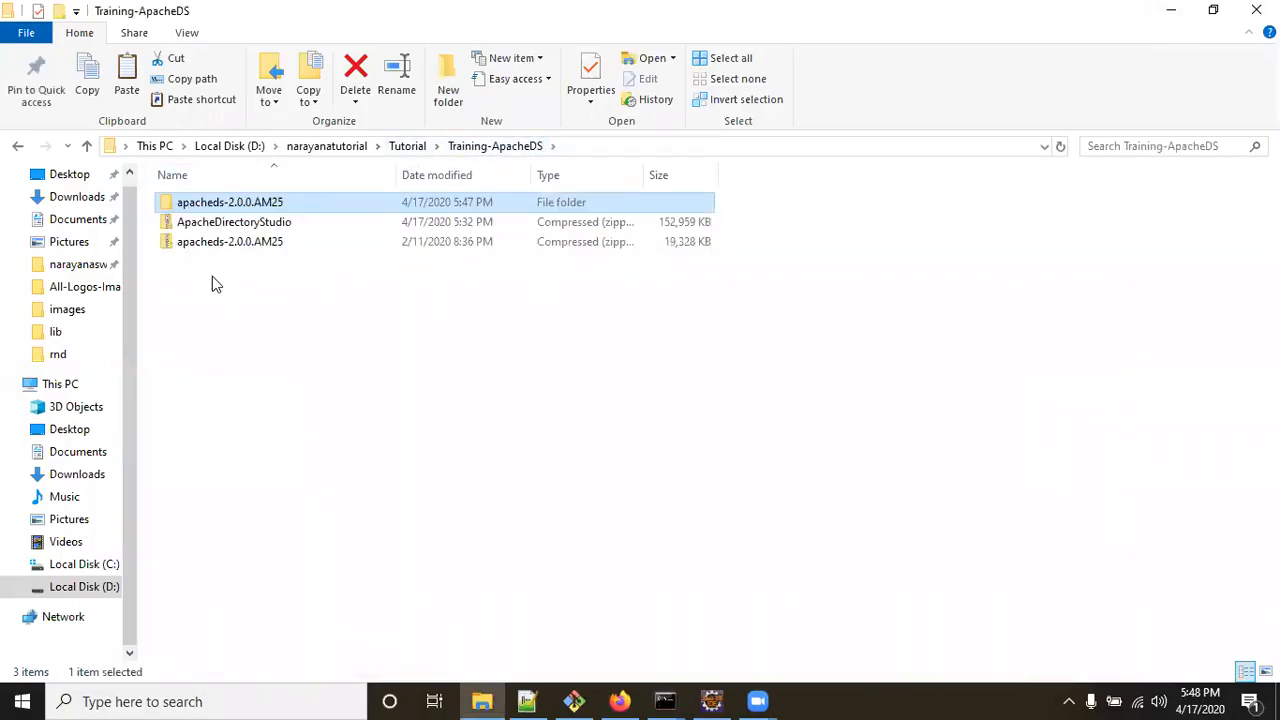
left_click(229, 223)
right_click(229, 223)
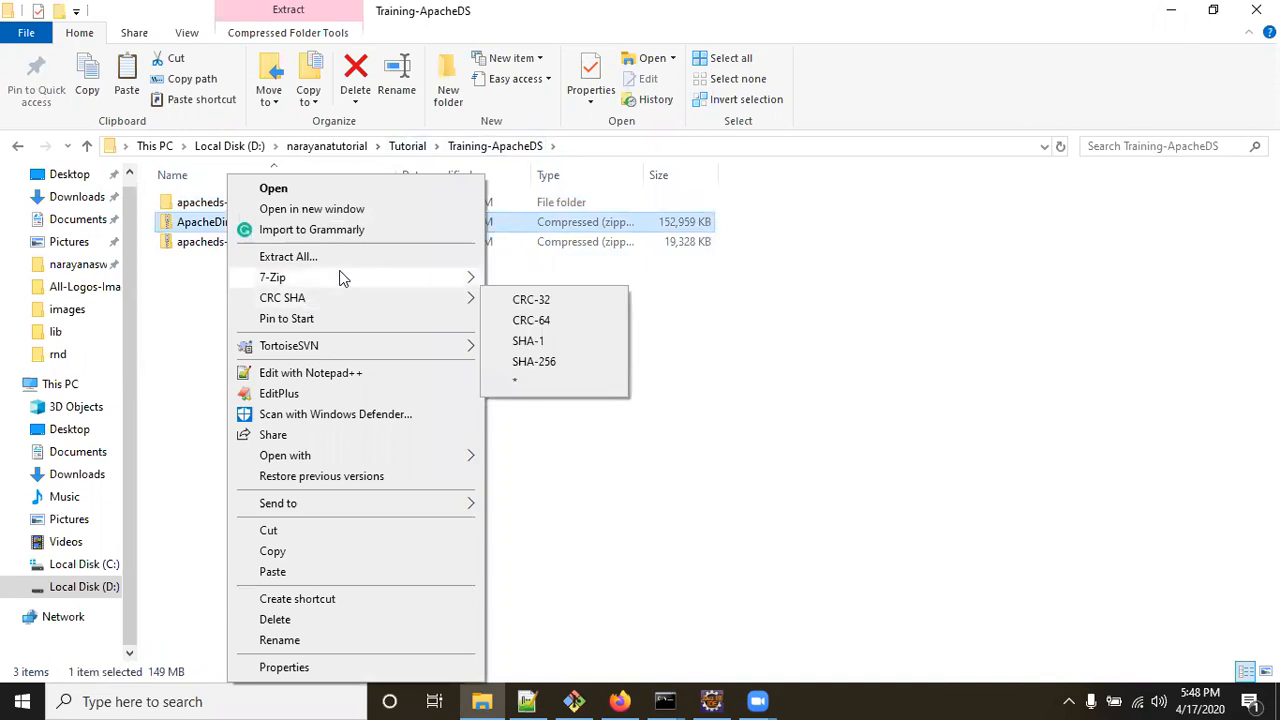
mouse_move(341, 271)
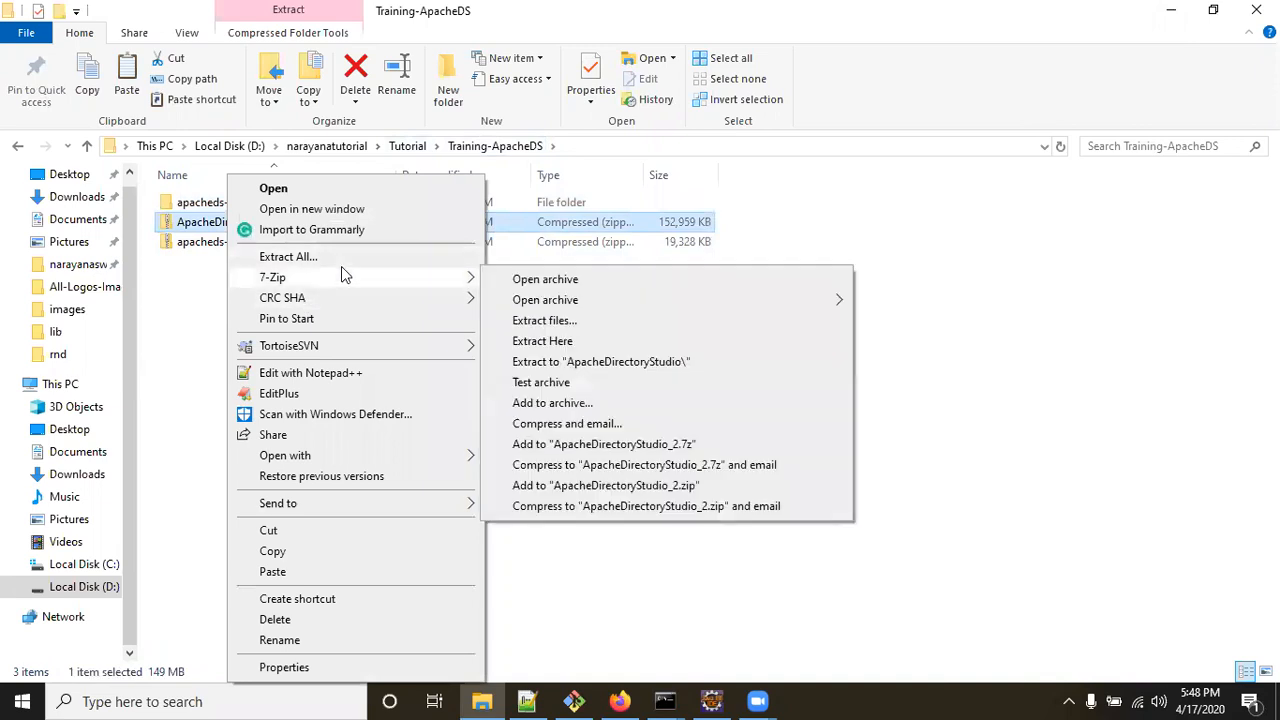
left_click(600, 362)
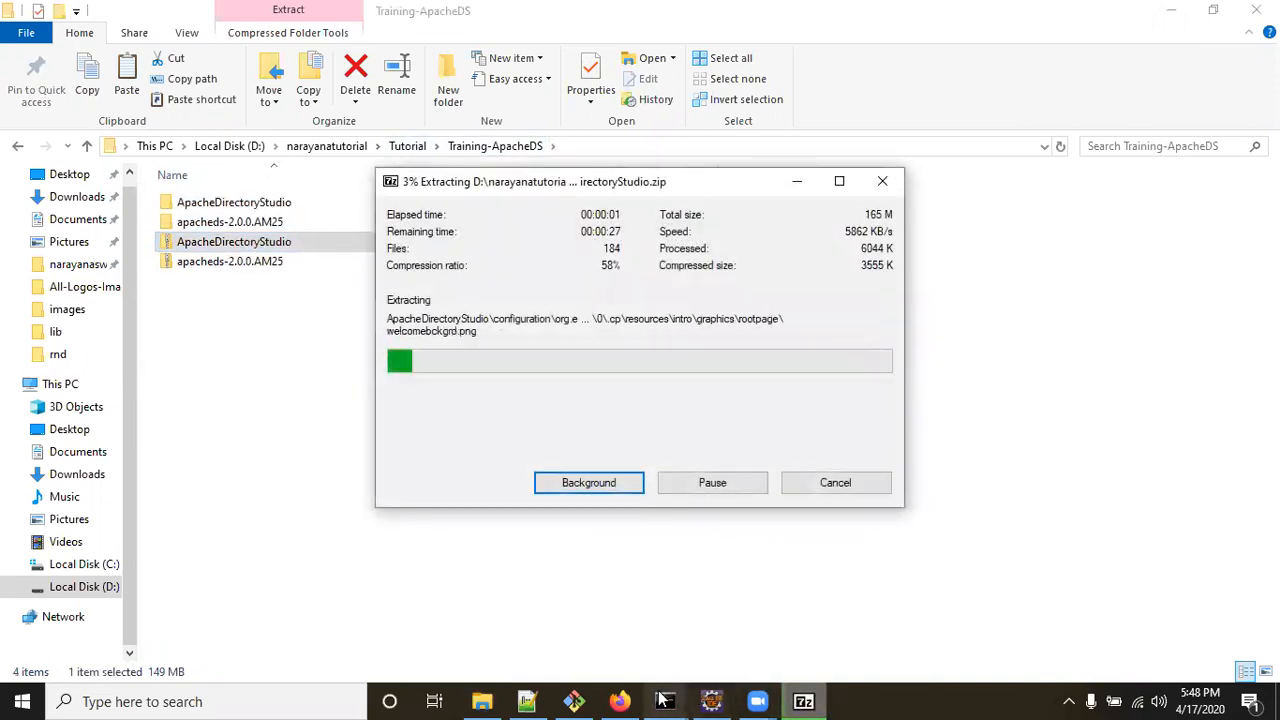
Check the running ApacheDS console, then launch ApacheDirectoryStudio from its extracted folder.
mouse_move(660, 700)
left_click(821, 638)
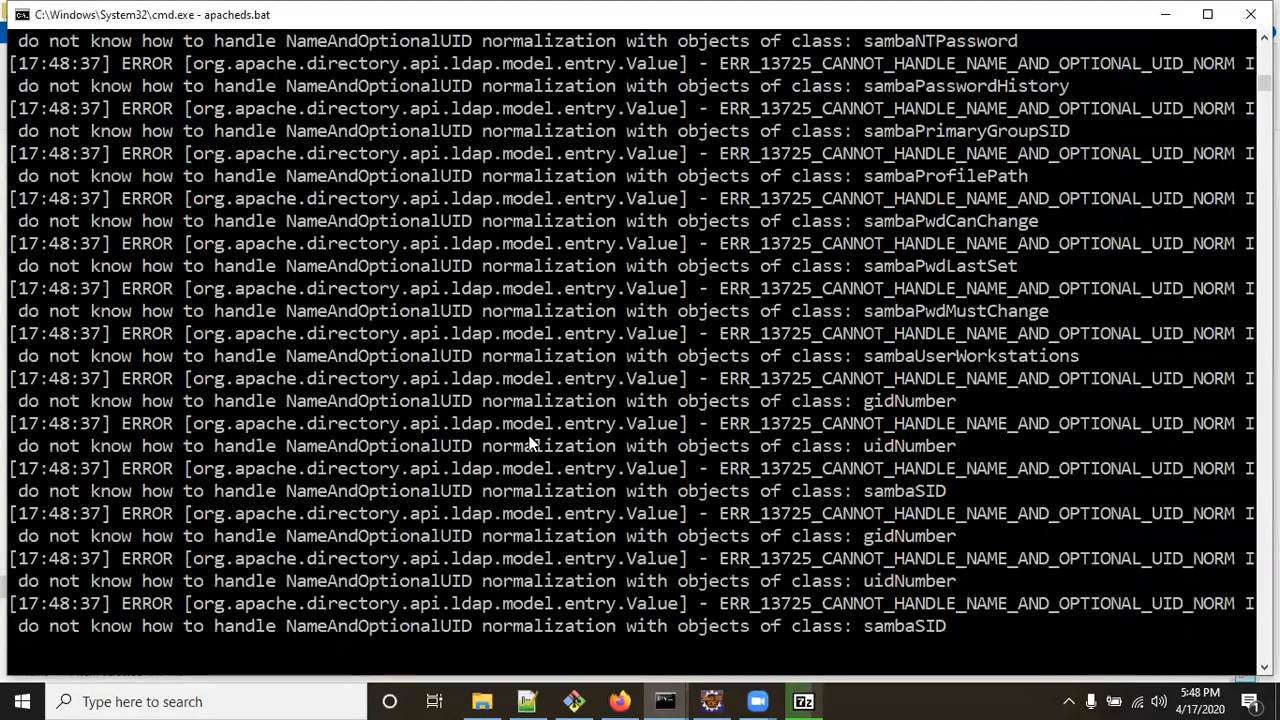
scroll(530, 443, "down", 4)
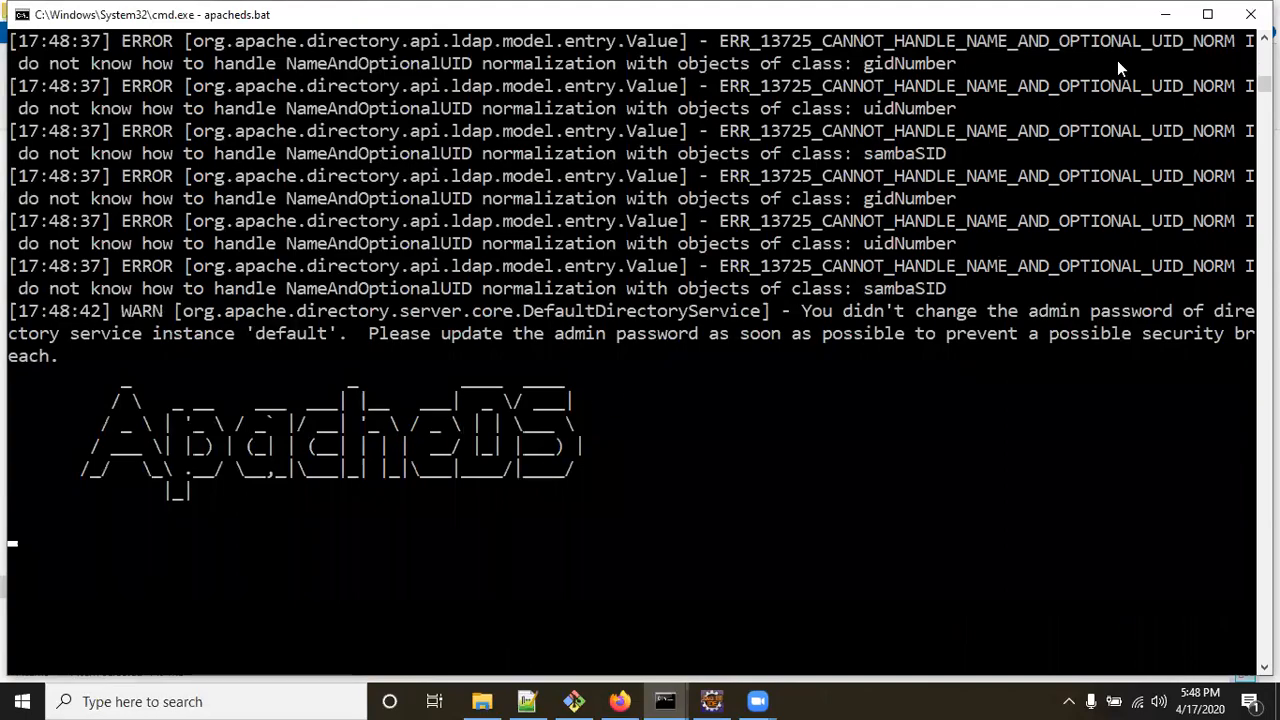
left_click(1166, 16)
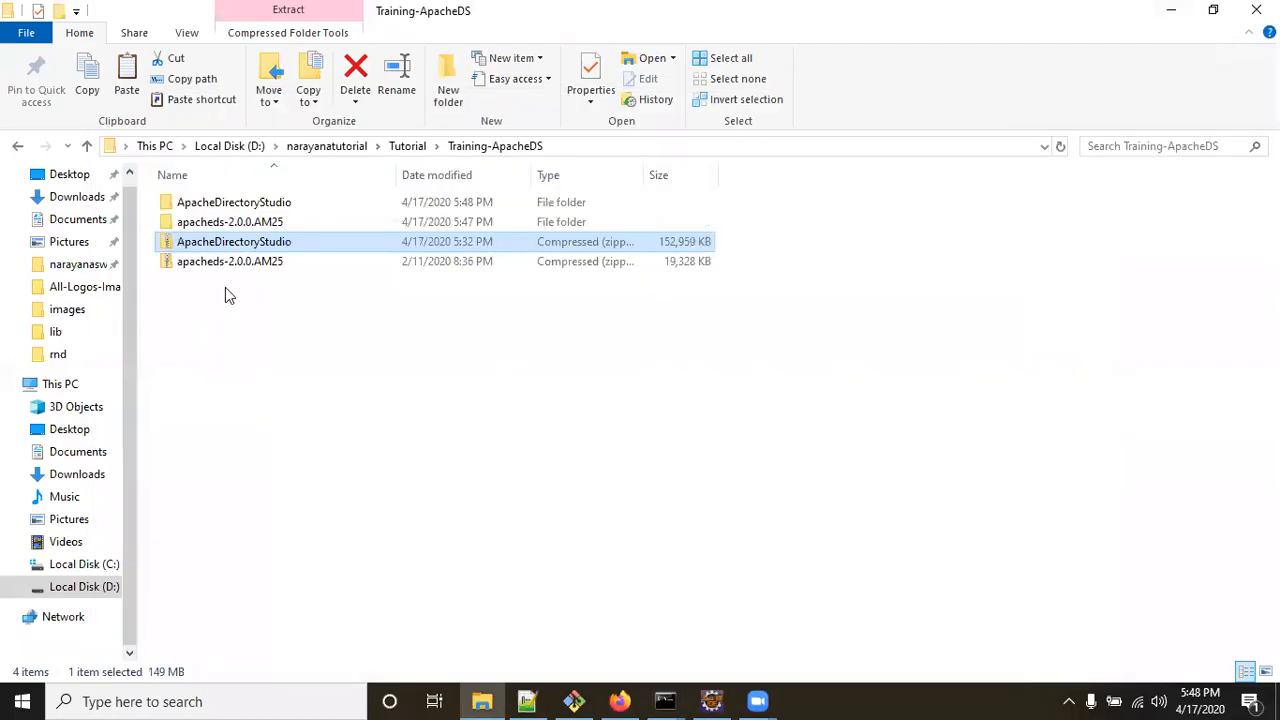
double_click(230, 204)
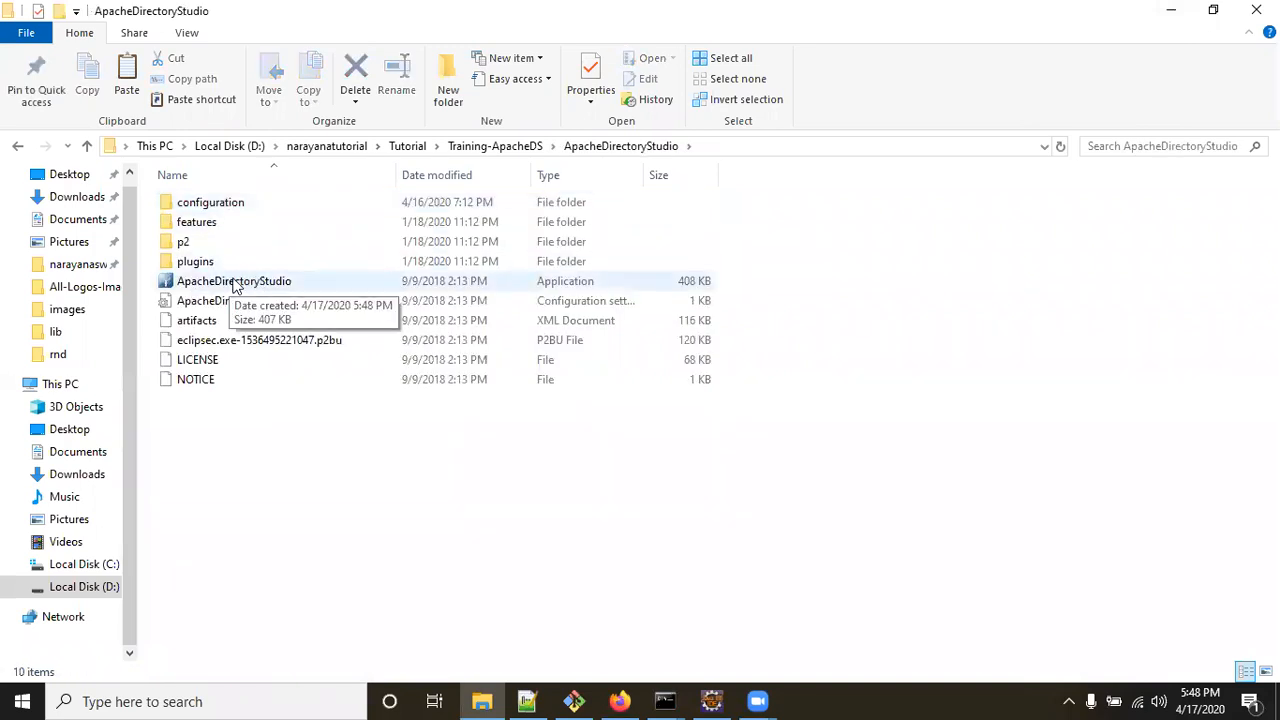
double_click(236, 284)
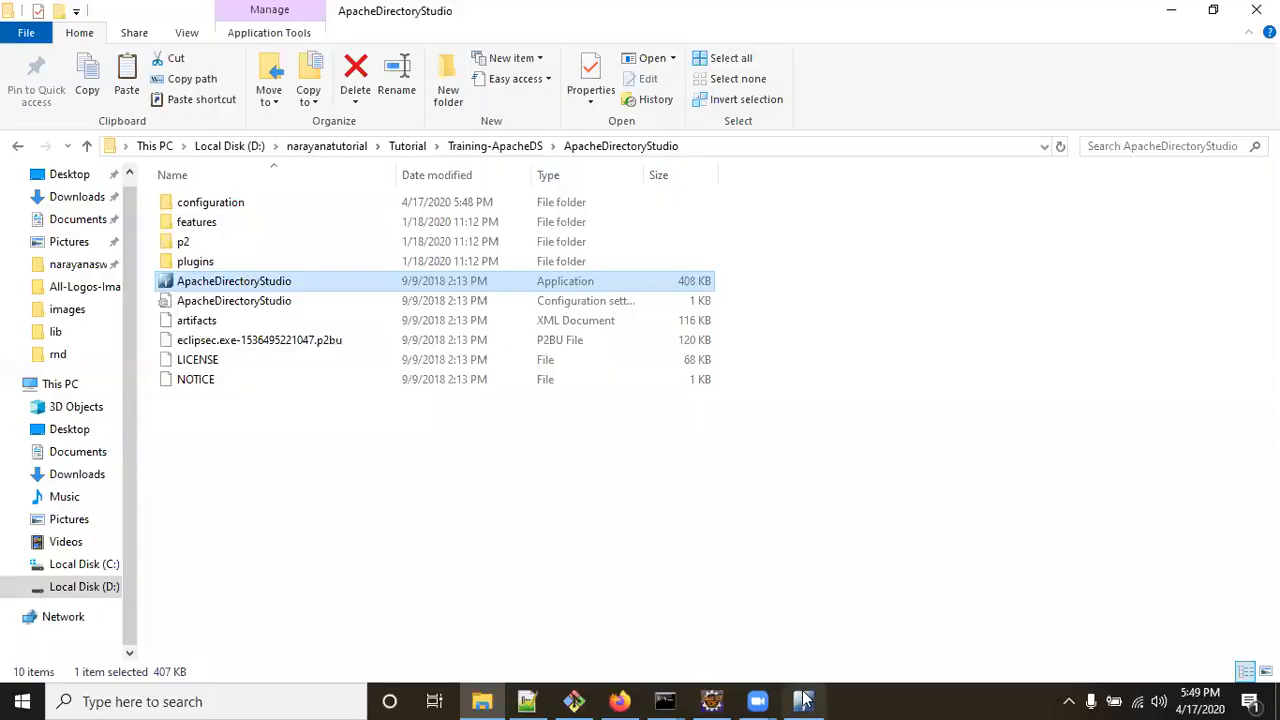
Create connection ApacheDSTest to host localhost on port 10389, continuing to authentication.
left_click(806, 700)
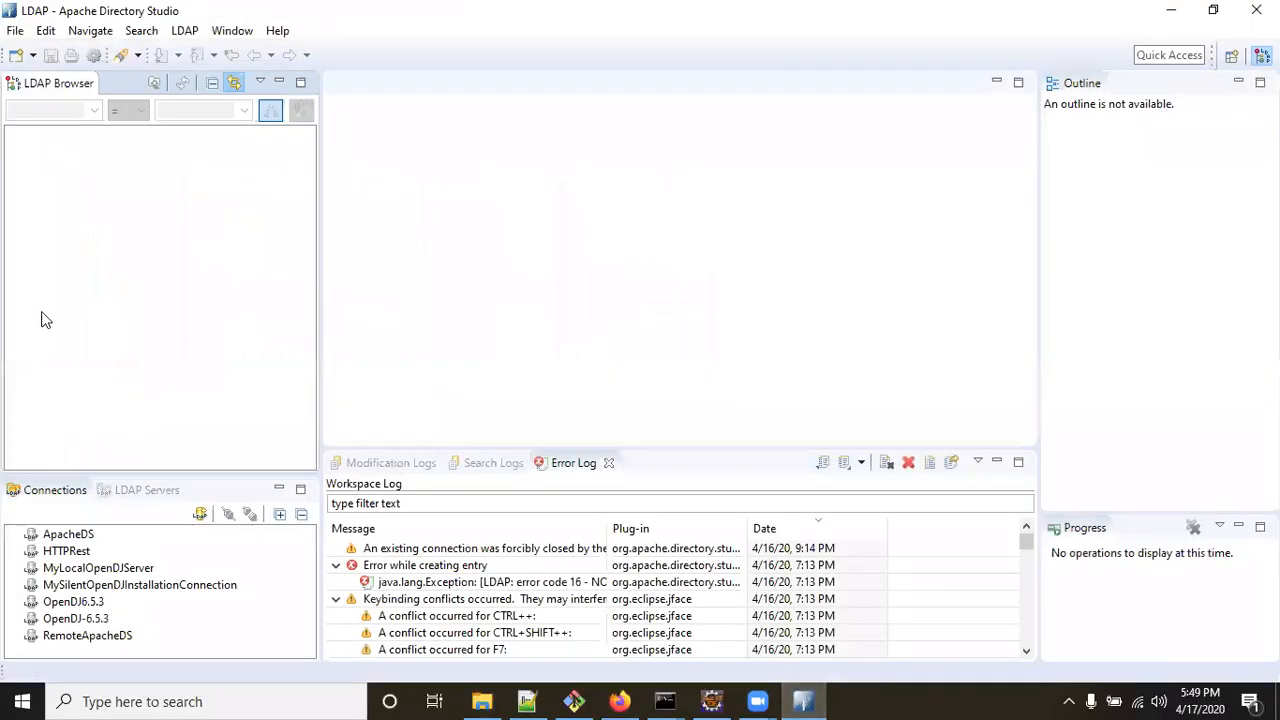
left_click(201, 515)
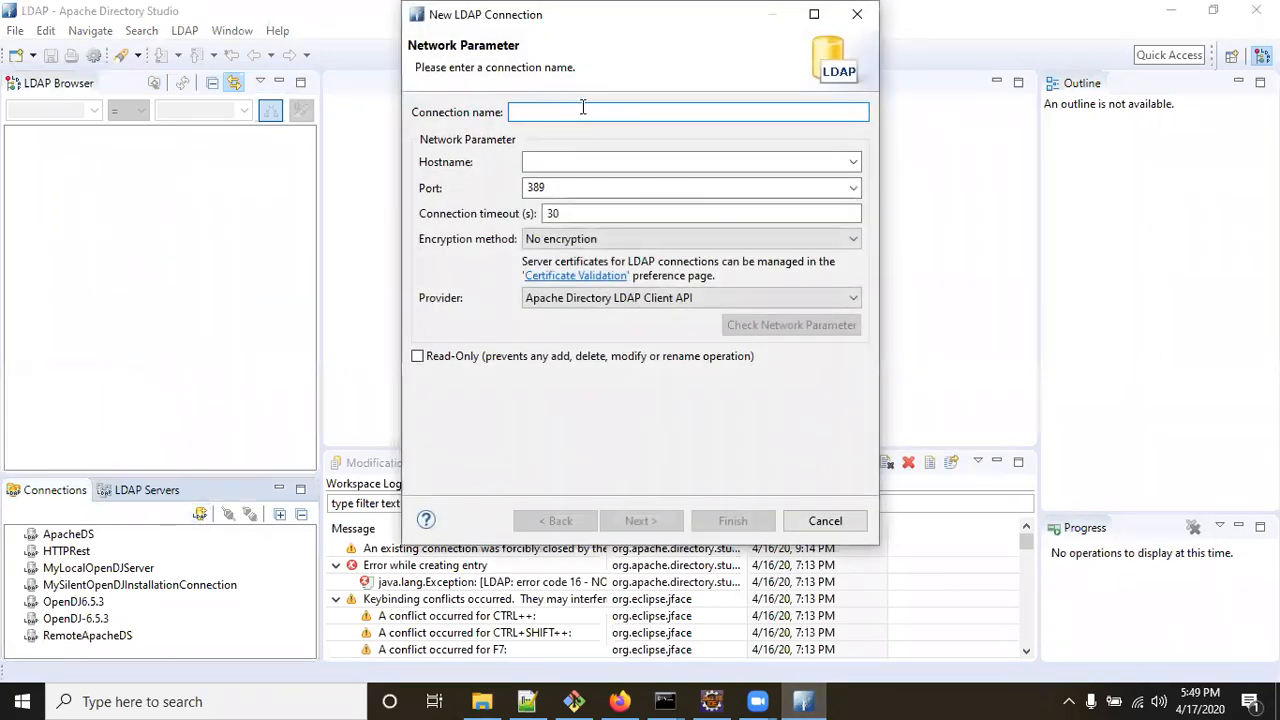
type("ApacheDS")
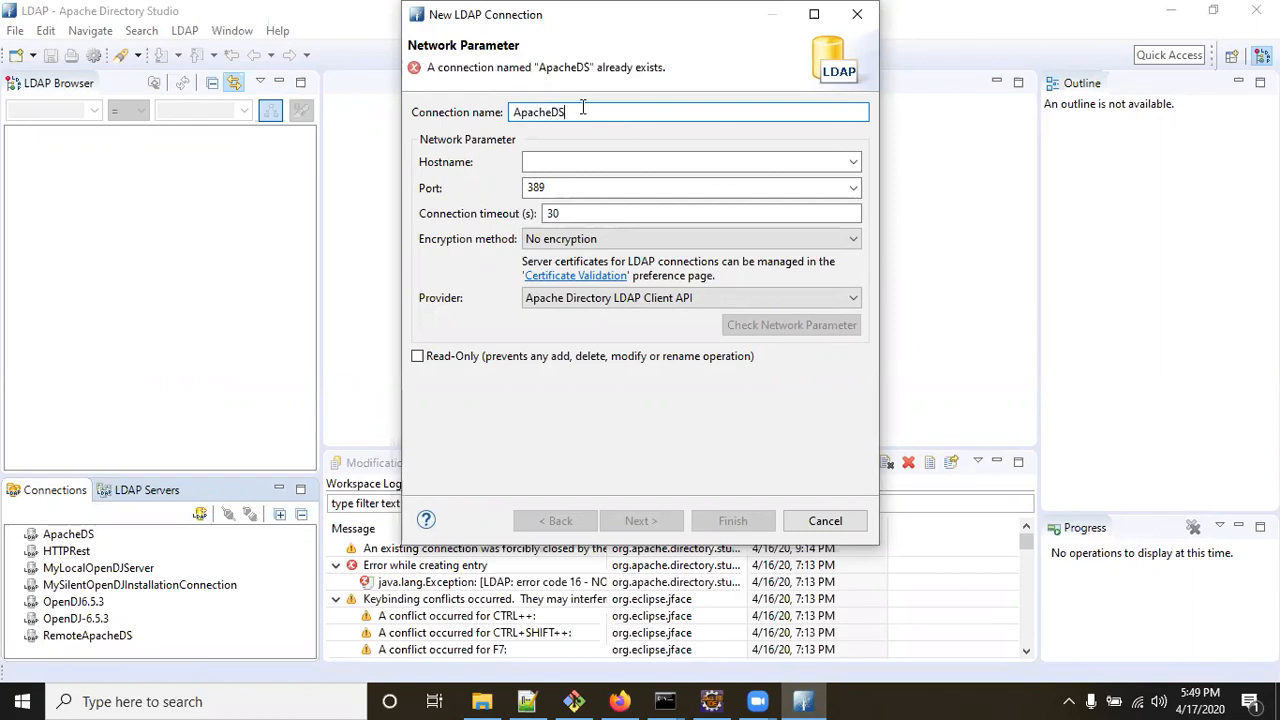
type("Test")
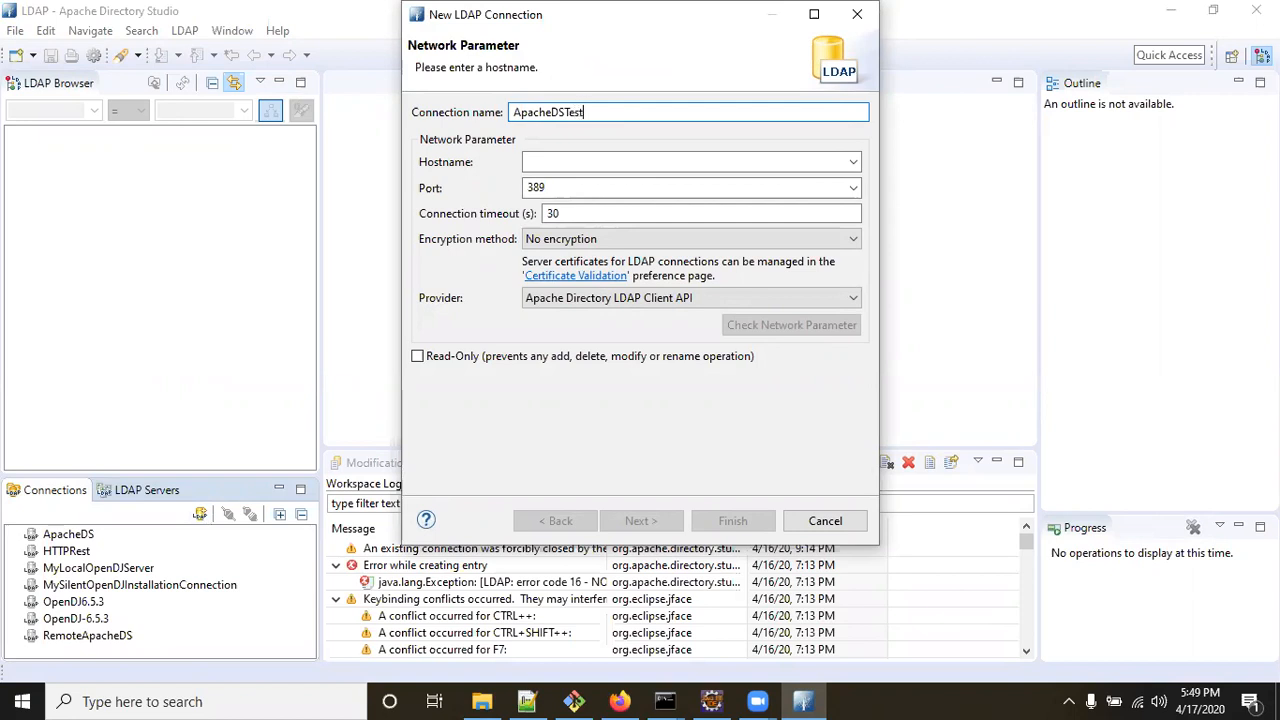
left_click(606, 164)
type("localho")
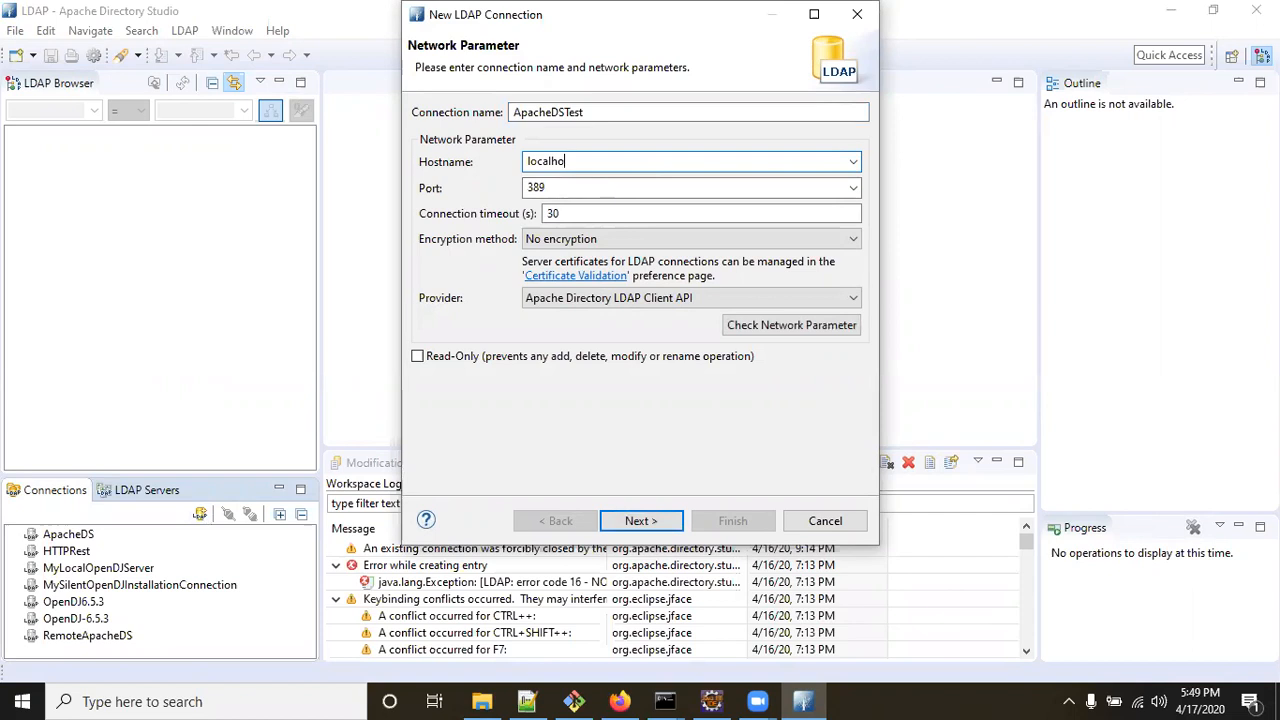
type("st")
key("Tab")
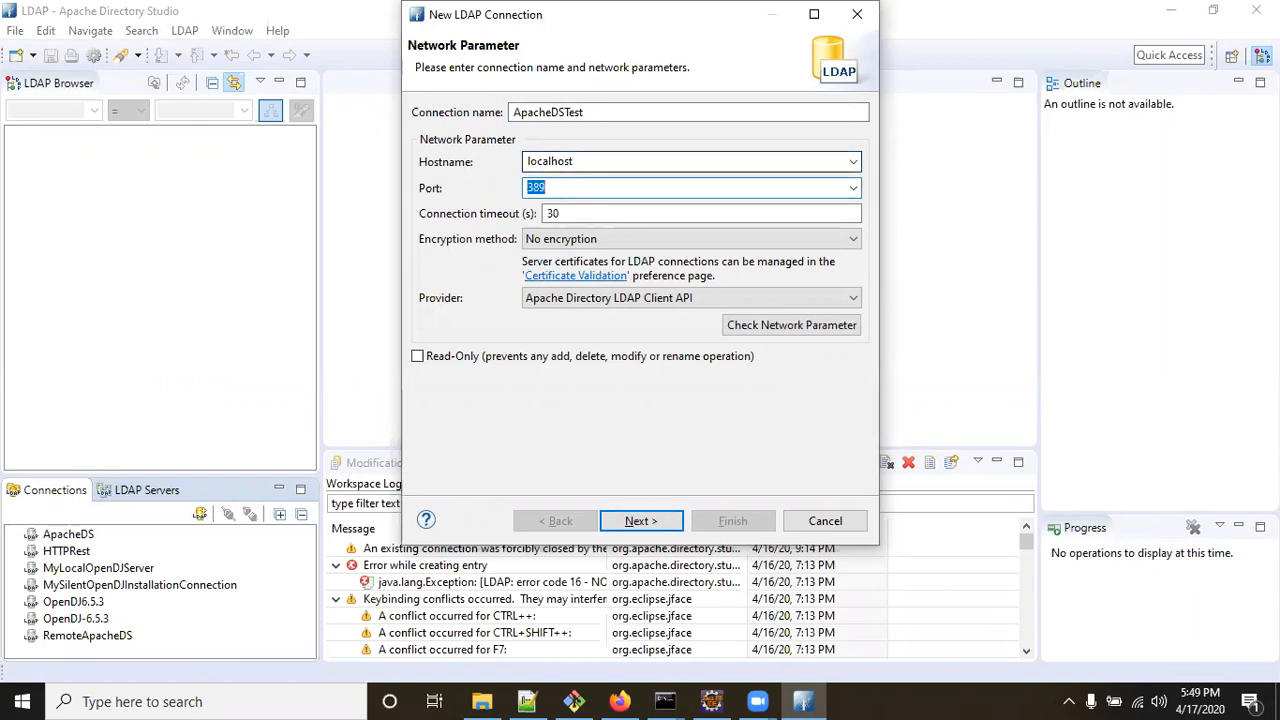
key("Left")
type("10")
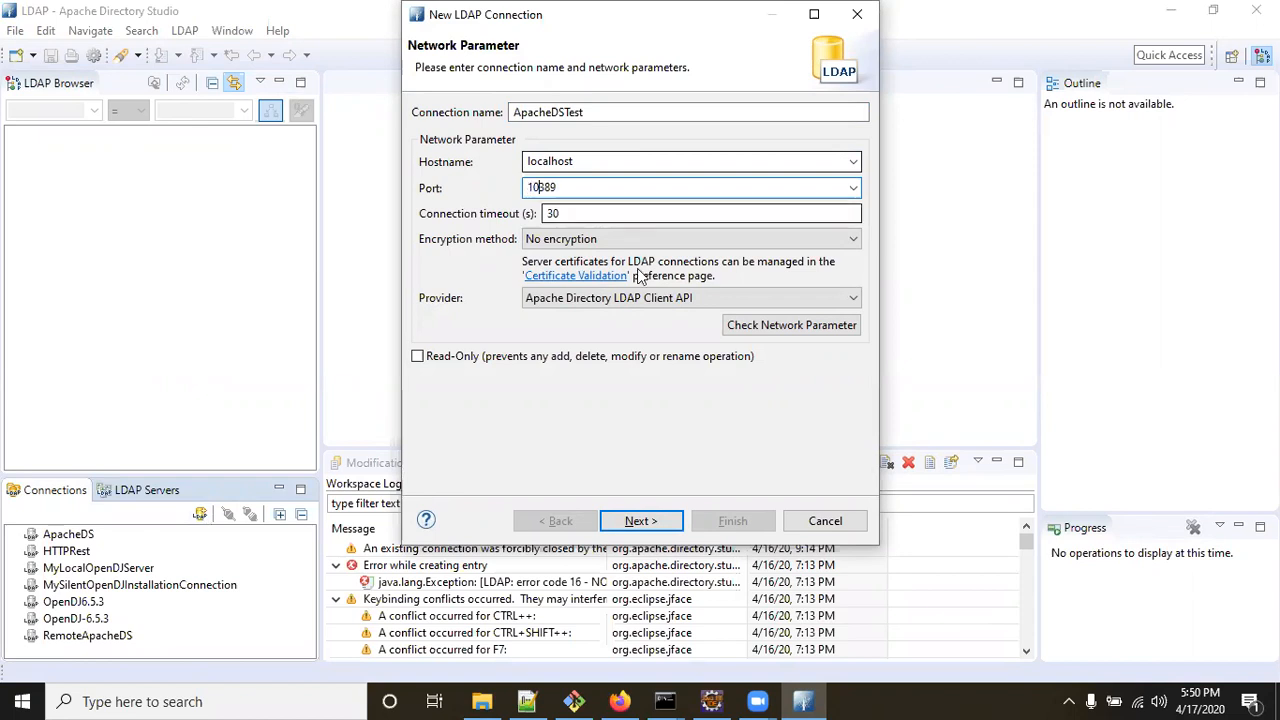
left_click(641, 521)
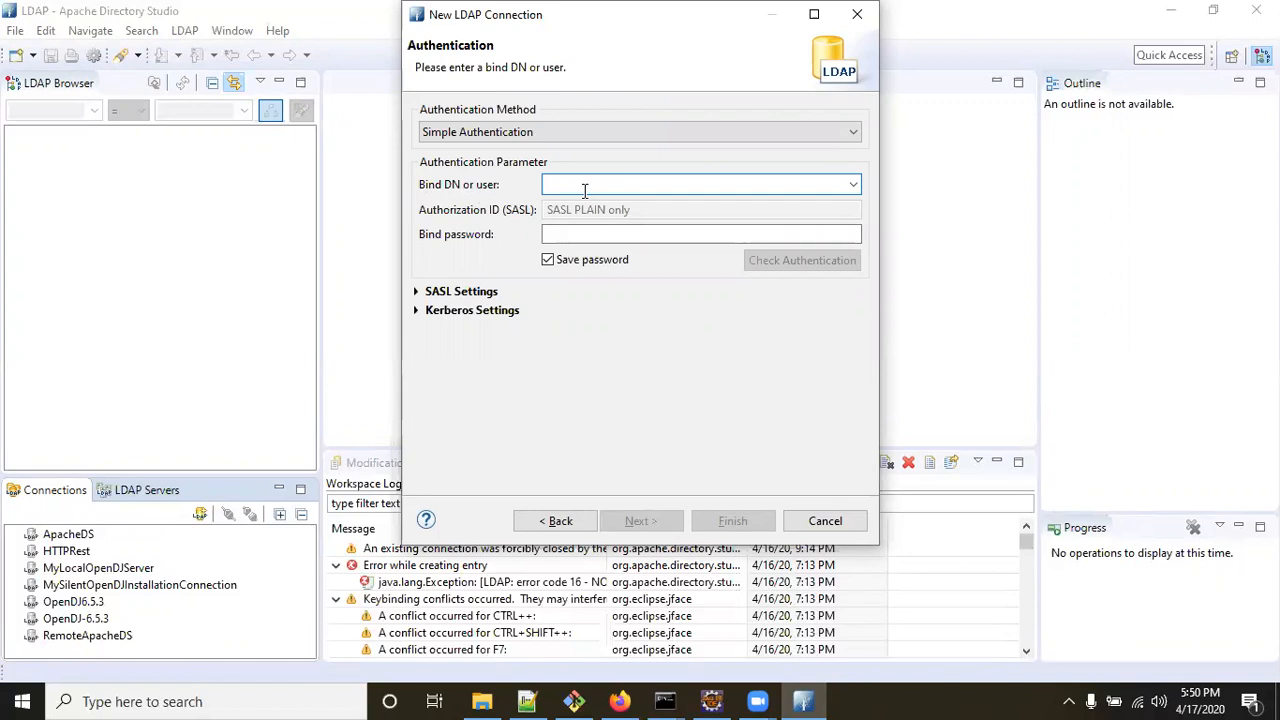
Bind as uid=admin,ou=system with the admin password and verify authentication succeeds.
type("uid=admin,ou=system")
left_click(671, 234)
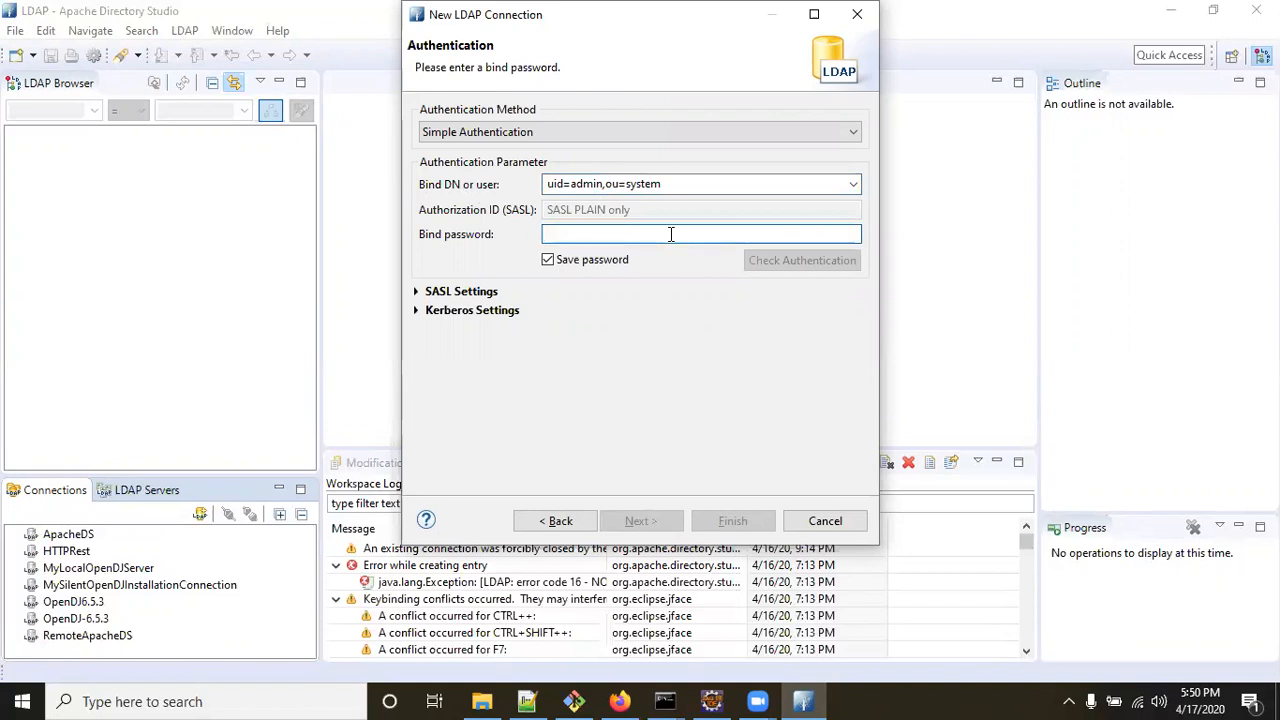
type("secret")
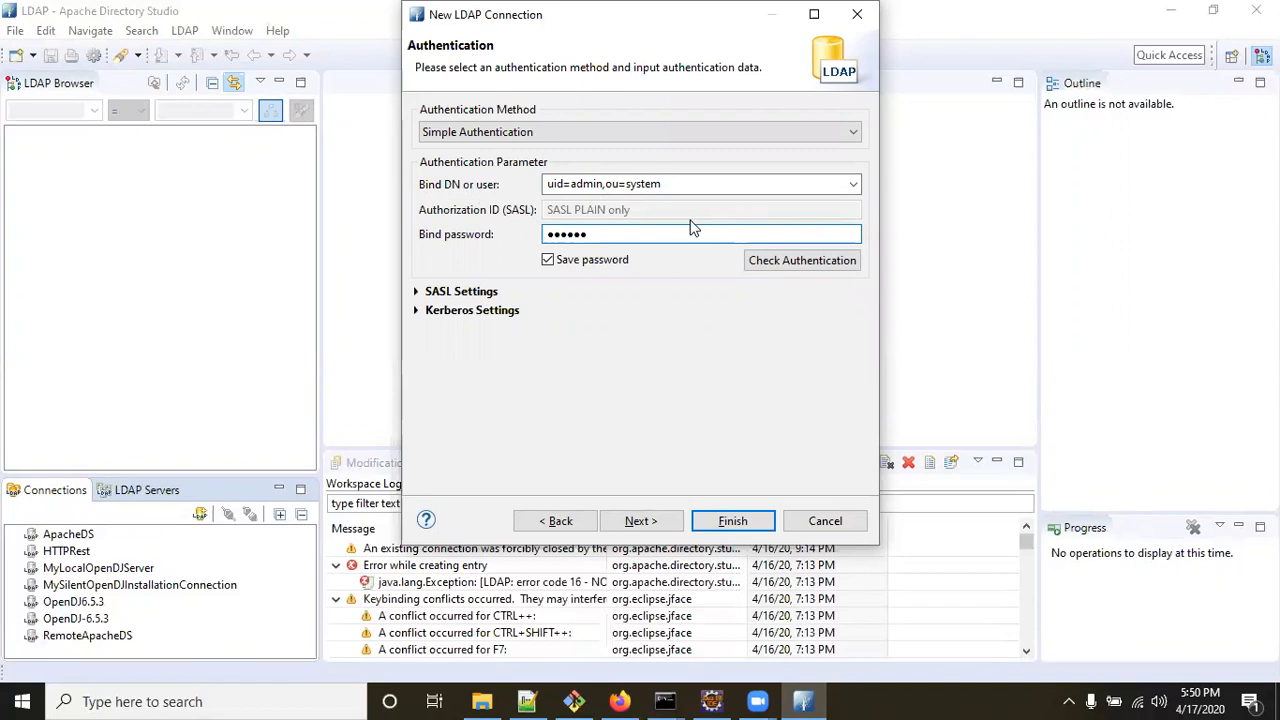
left_click(797, 262)
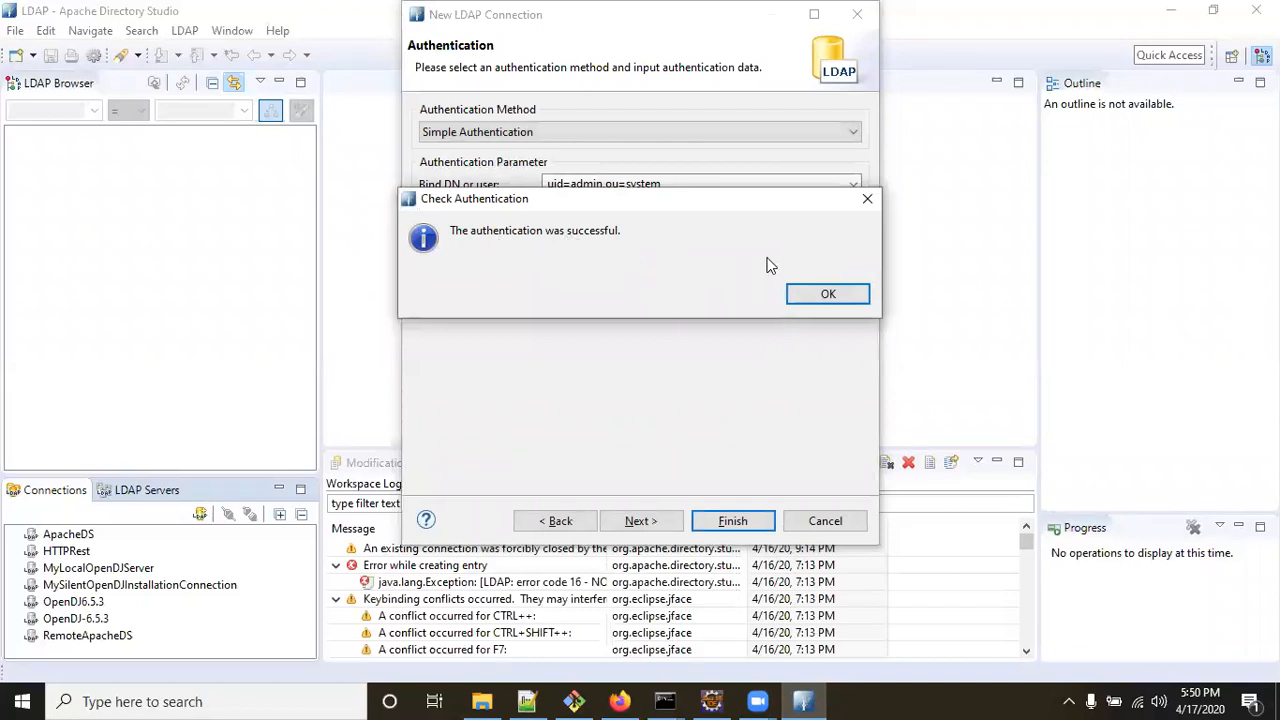
left_click(838, 294)
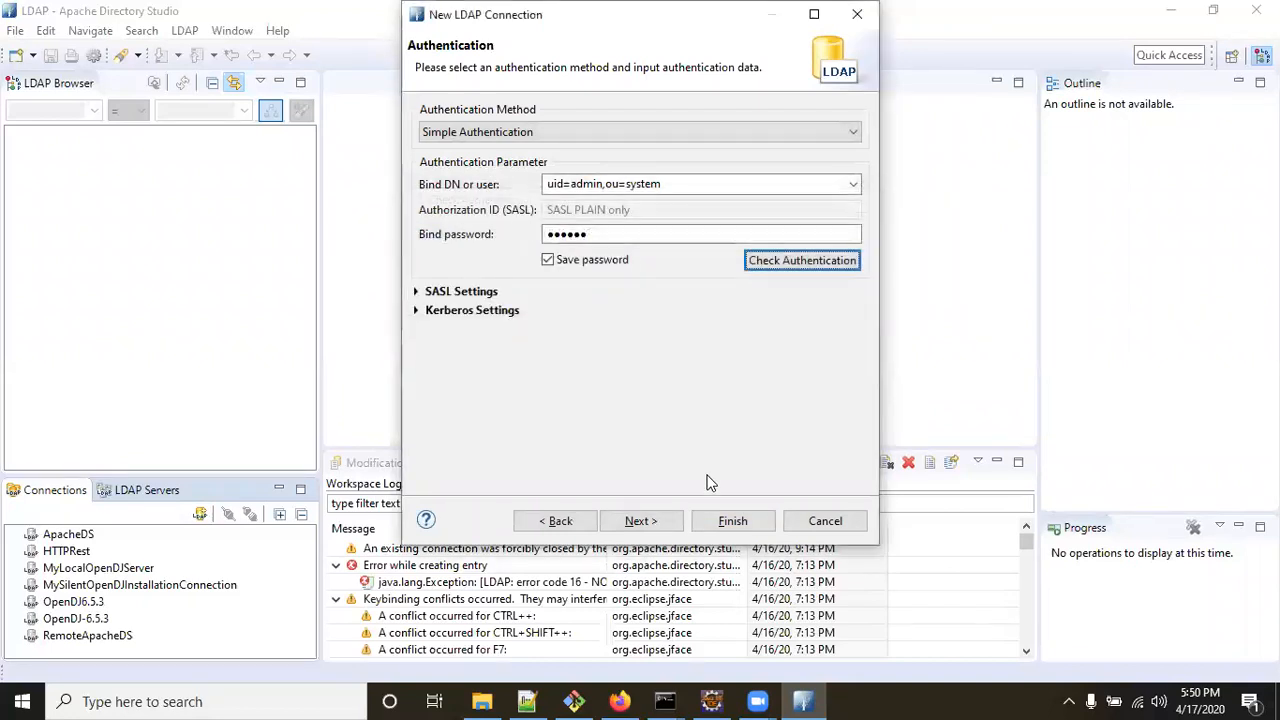
Finish the ApacheDSTest connection wizard and review the directory tree with dc=example,dc=com.
left_click(641, 521)
left_click(645, 521)
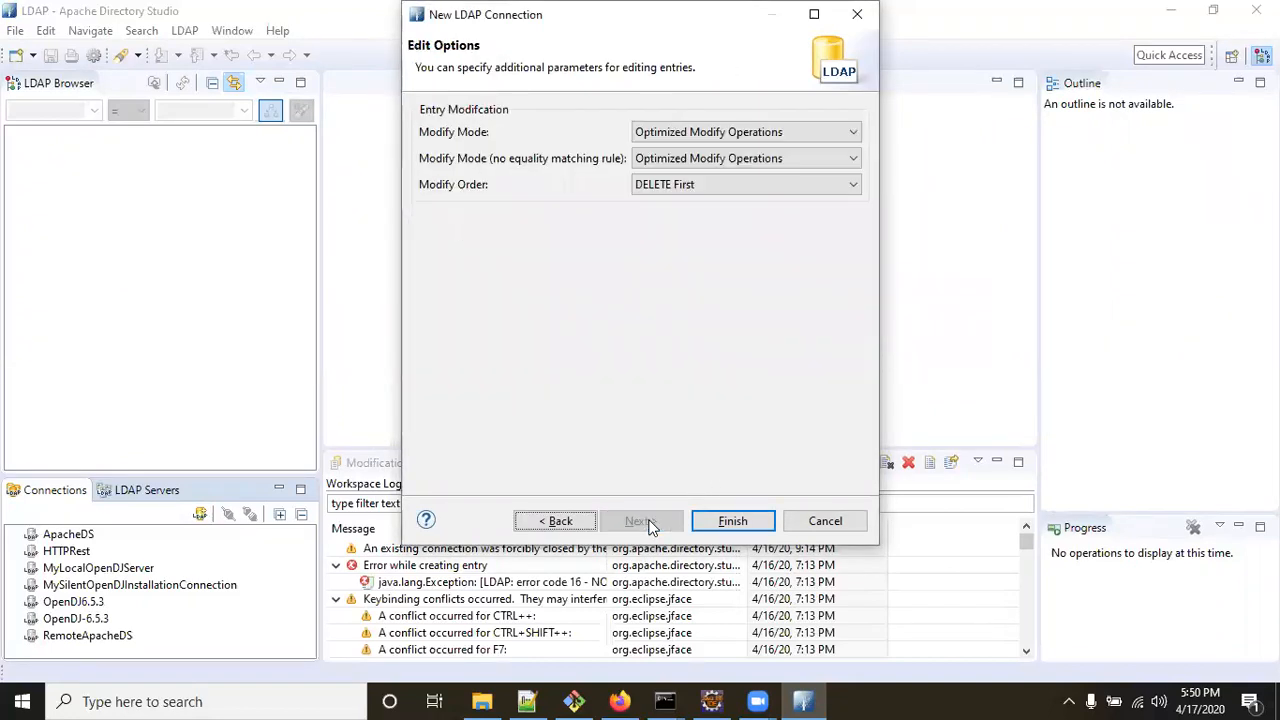
left_click(712, 520)
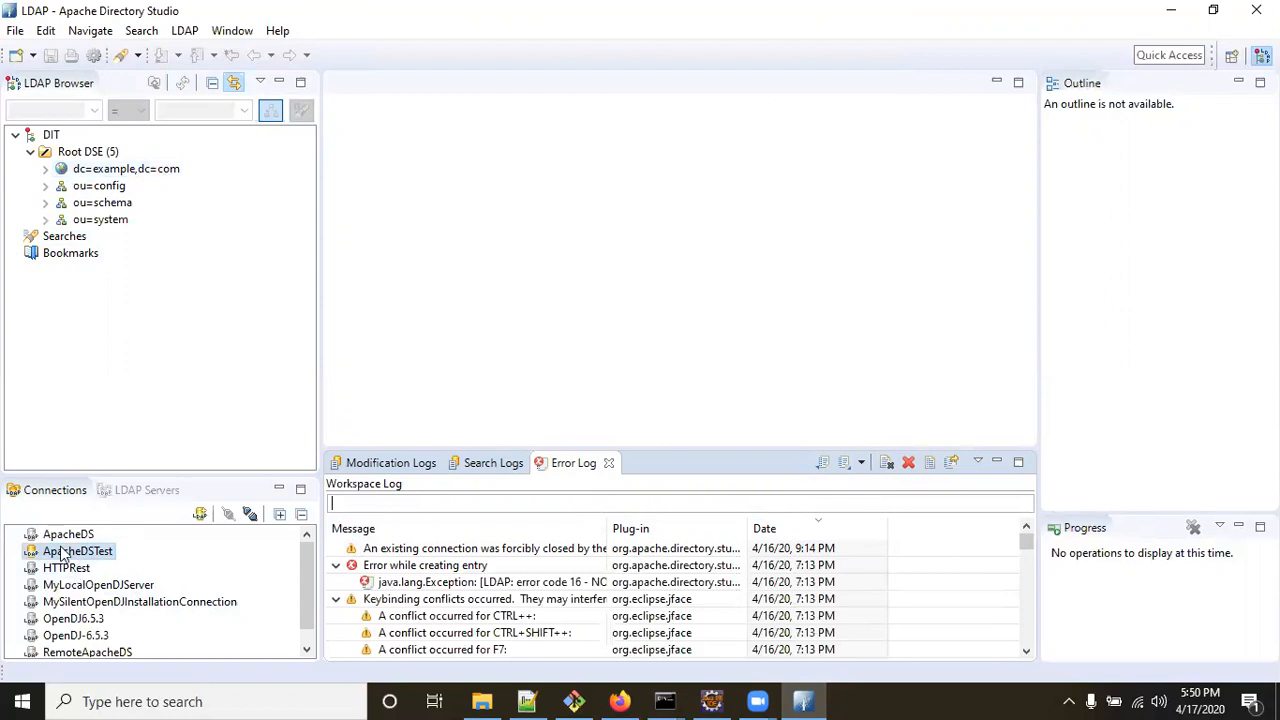
scroll(104, 632, "down", 1)
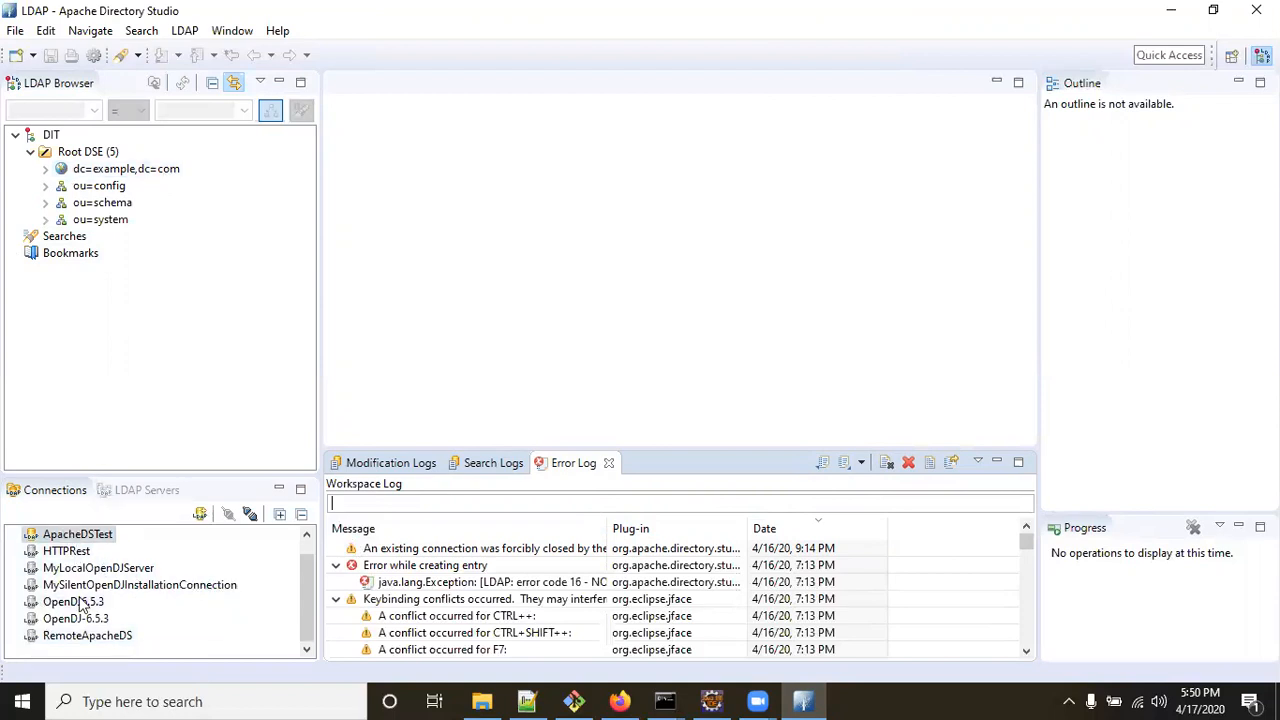
scroll(84, 604, "up", 1)
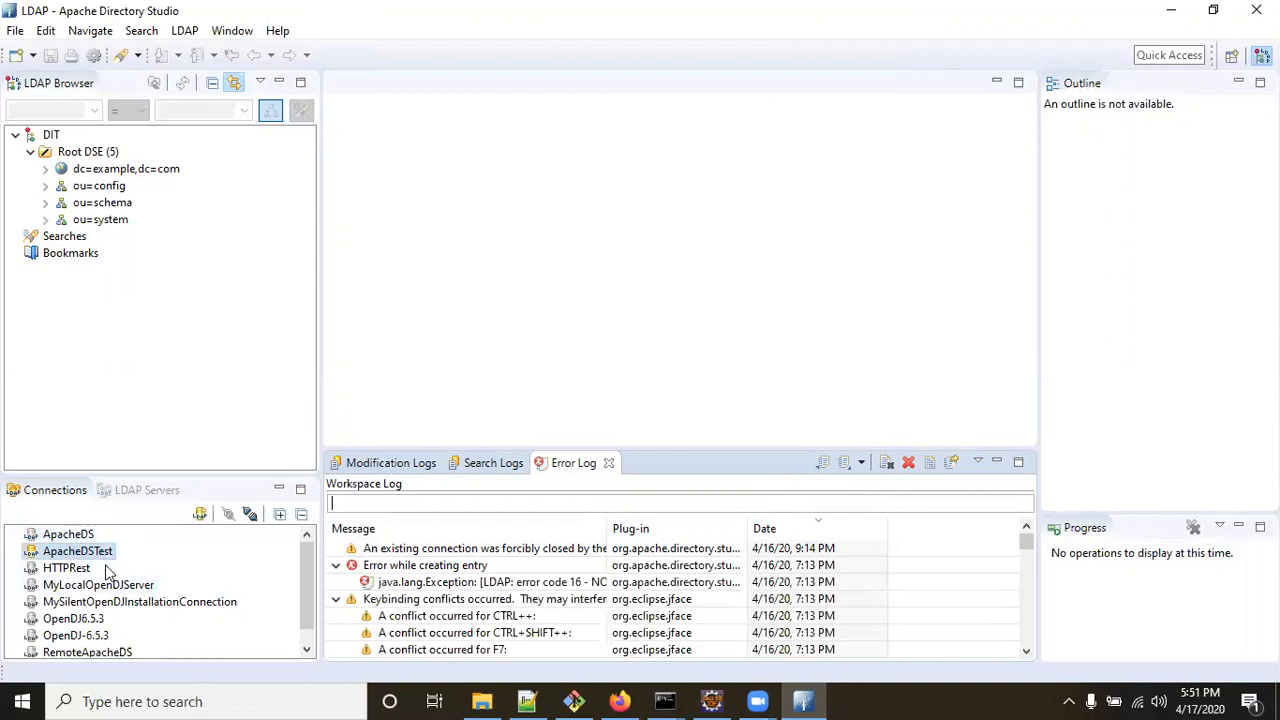
Start a New Entry under dc=example,dc=com using the inetOrgPerson object class.
right_click(106, 170)
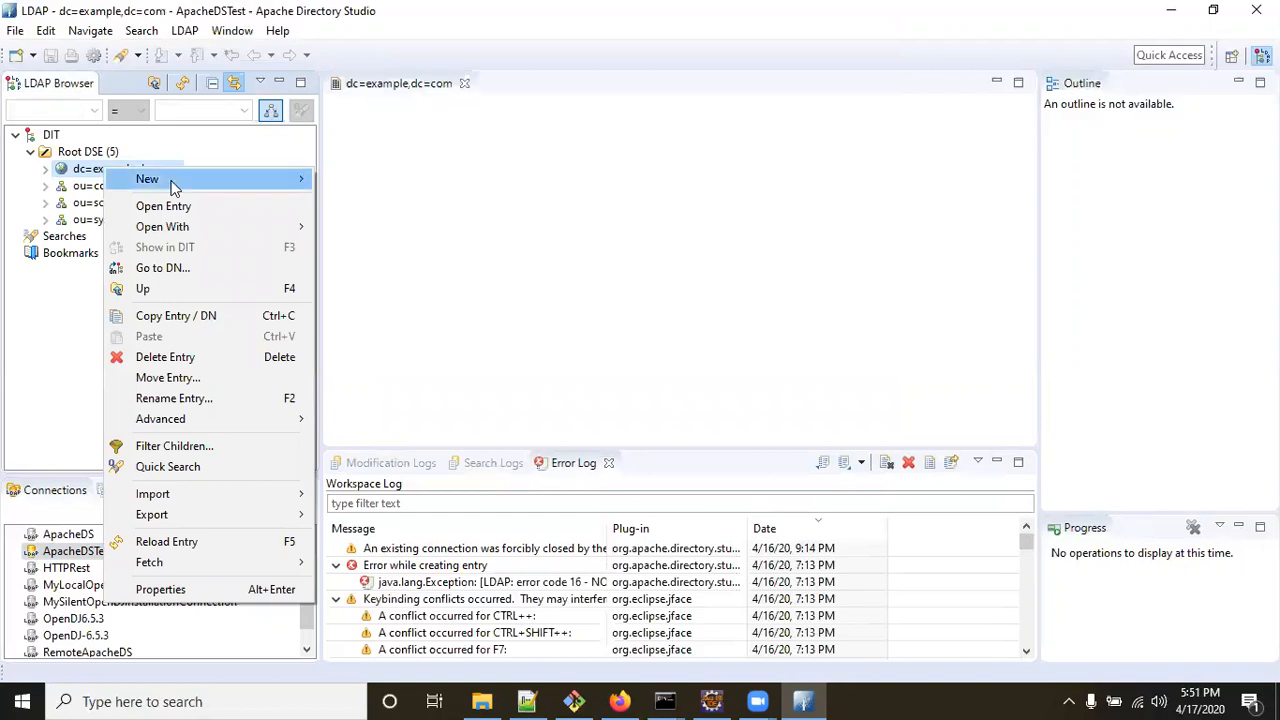
mouse_move(174, 187)
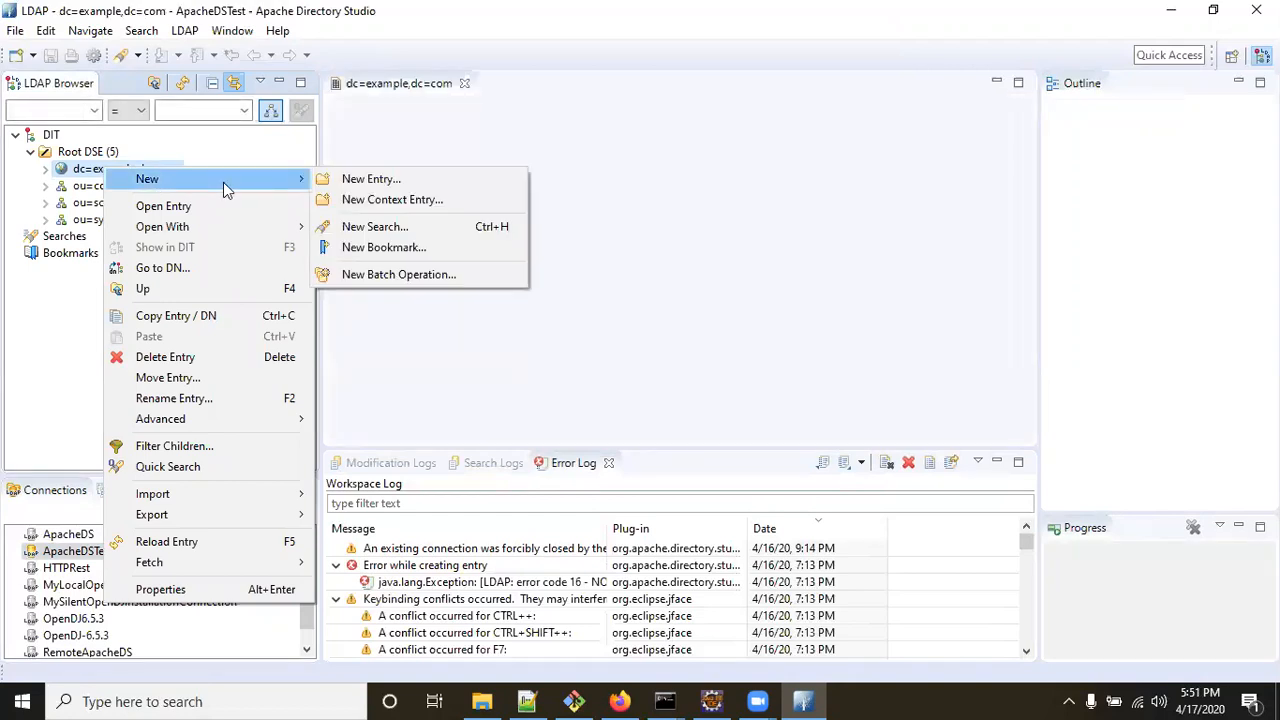
left_click(375, 178)
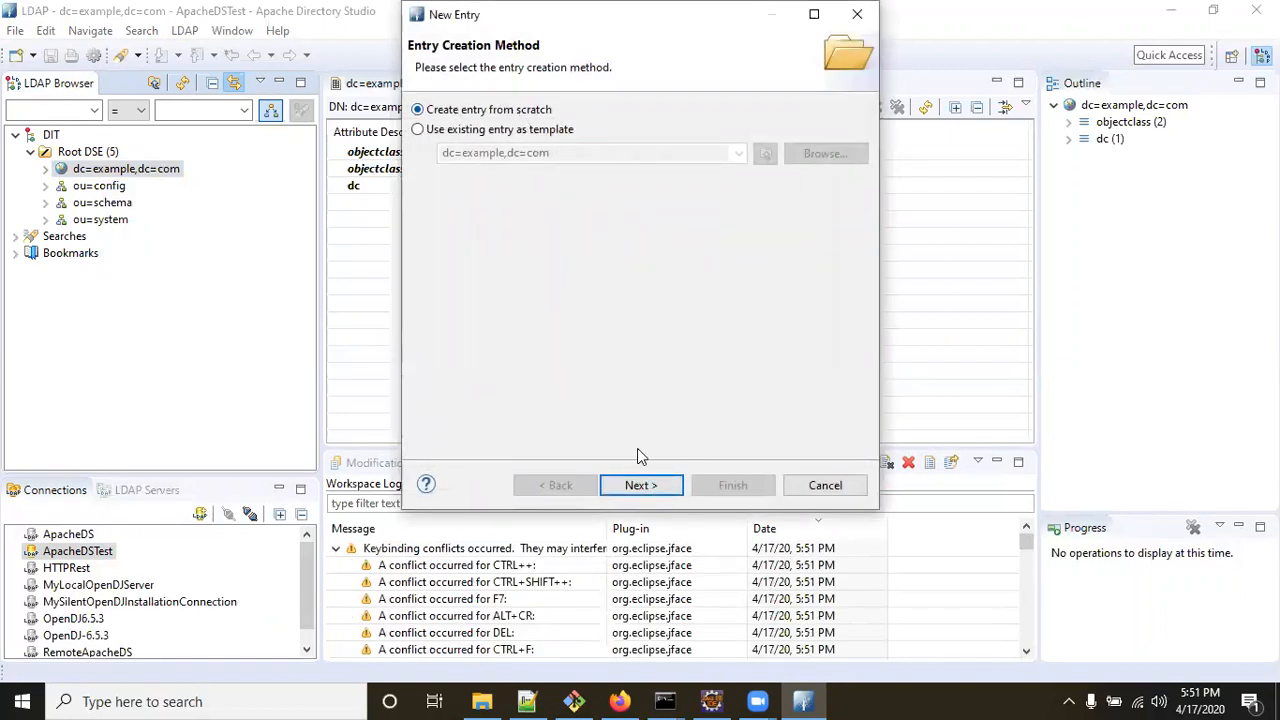
left_click(630, 487)
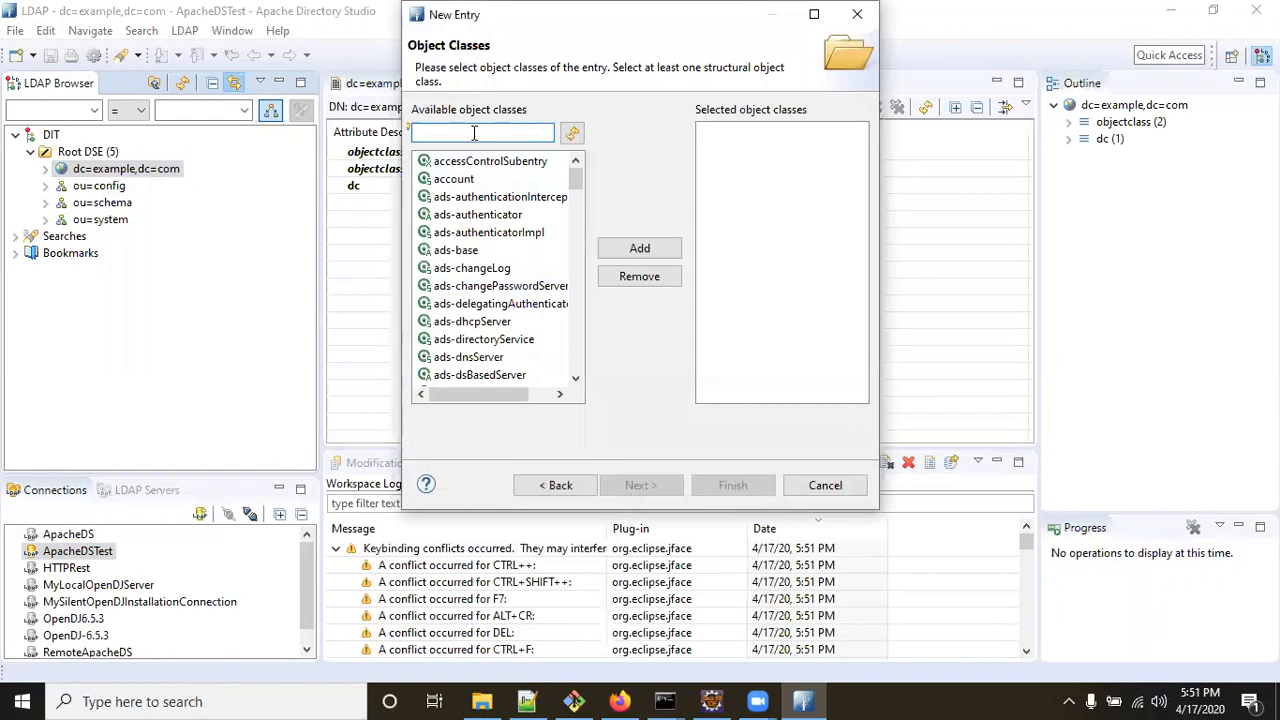
type("i")
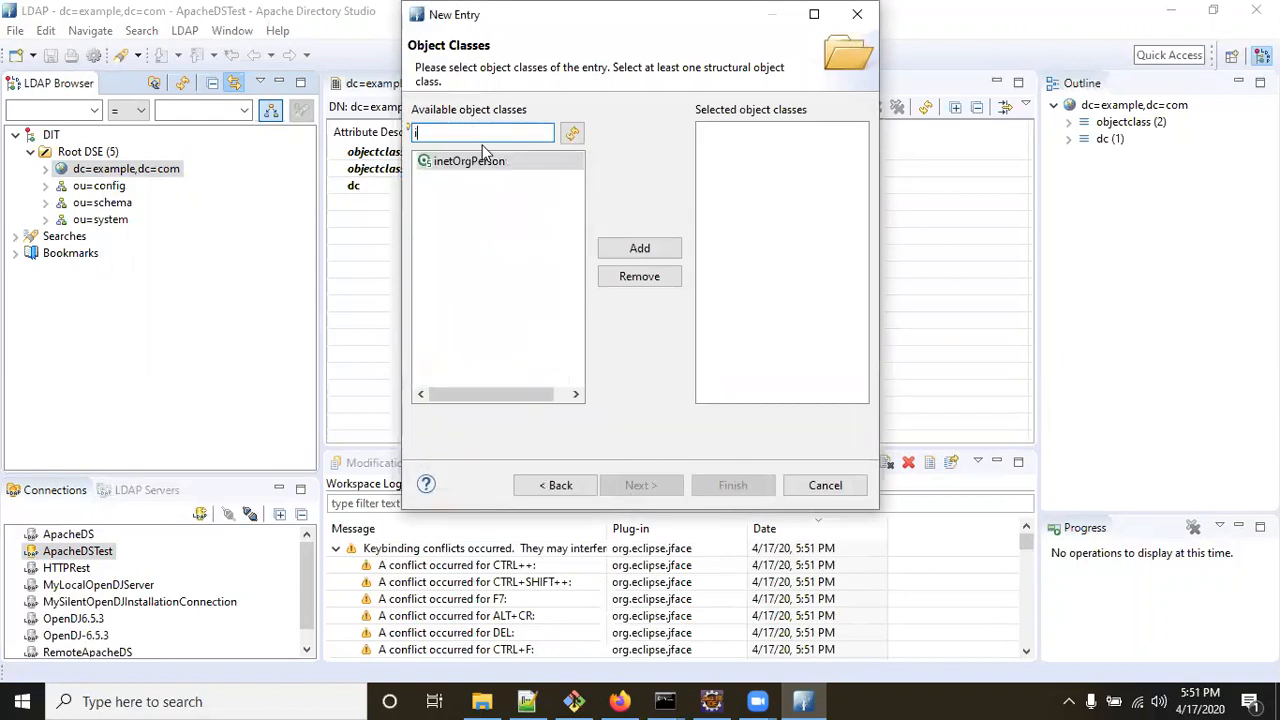
double_click(478, 161)
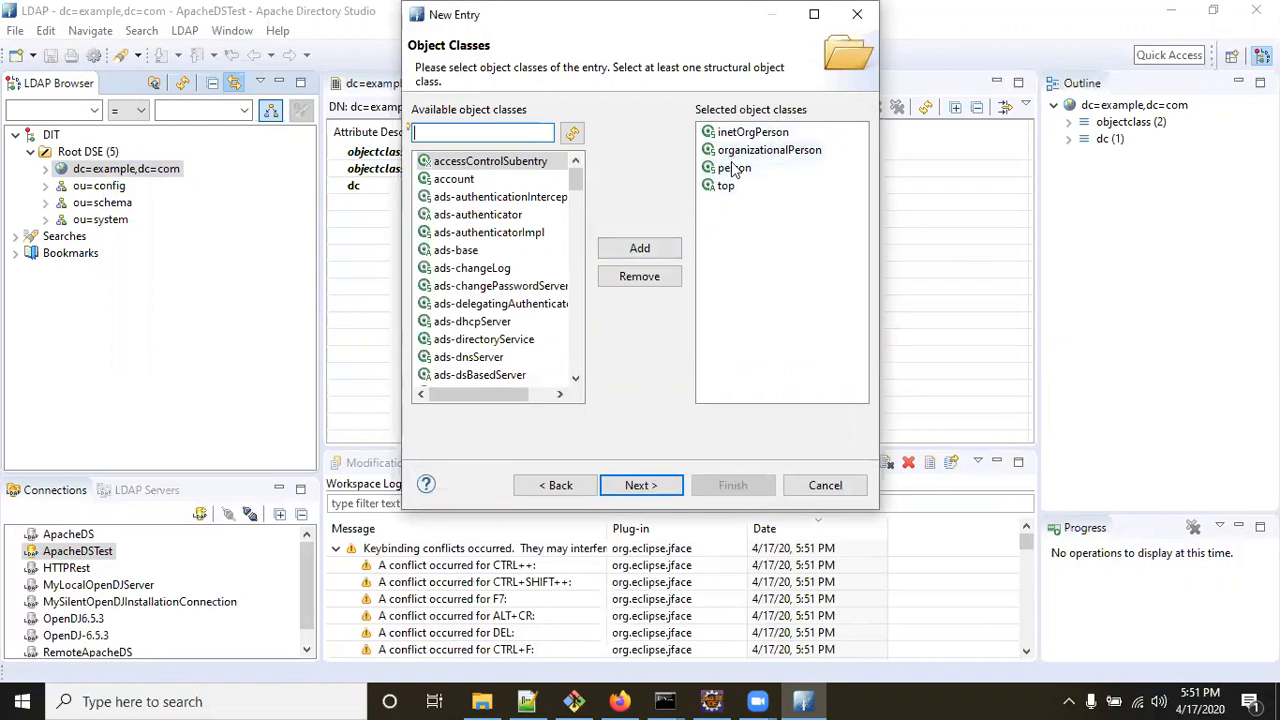
left_click(643, 485)
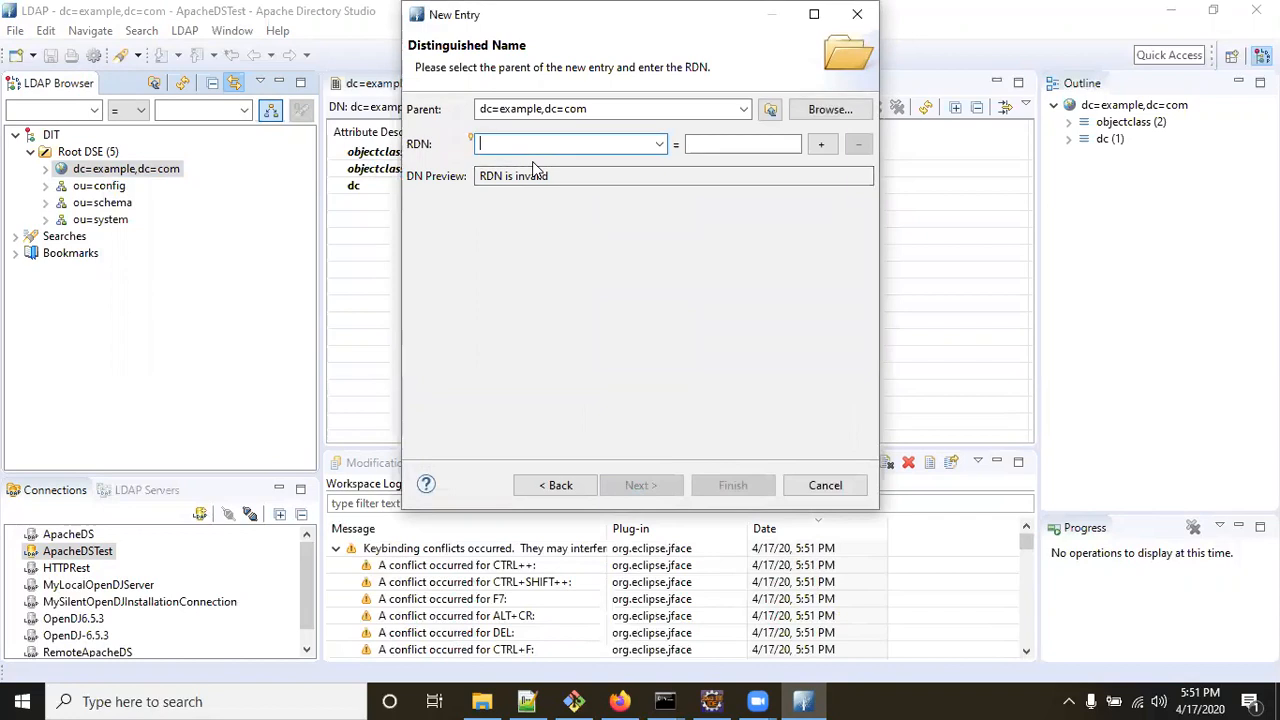
Name the entry with RDN uid=narayanatutorial.
type("u")
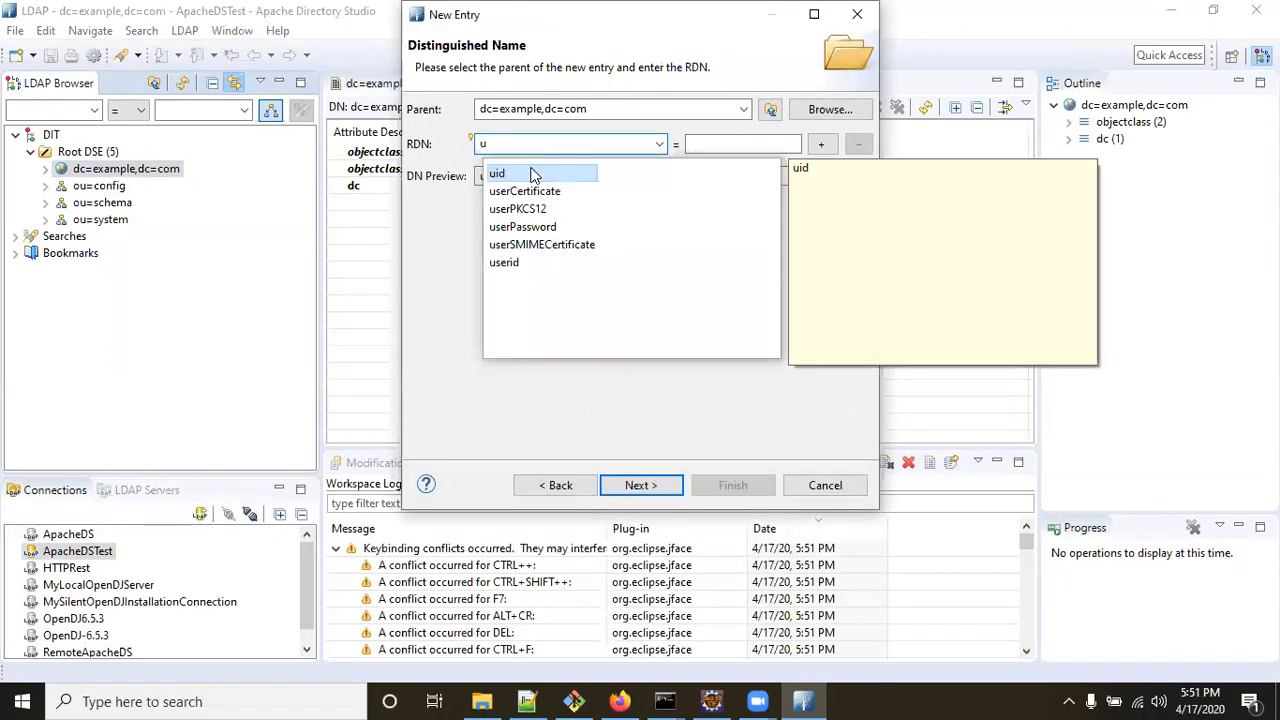
left_click(533, 175)
left_click(533, 175)
left_click(752, 150)
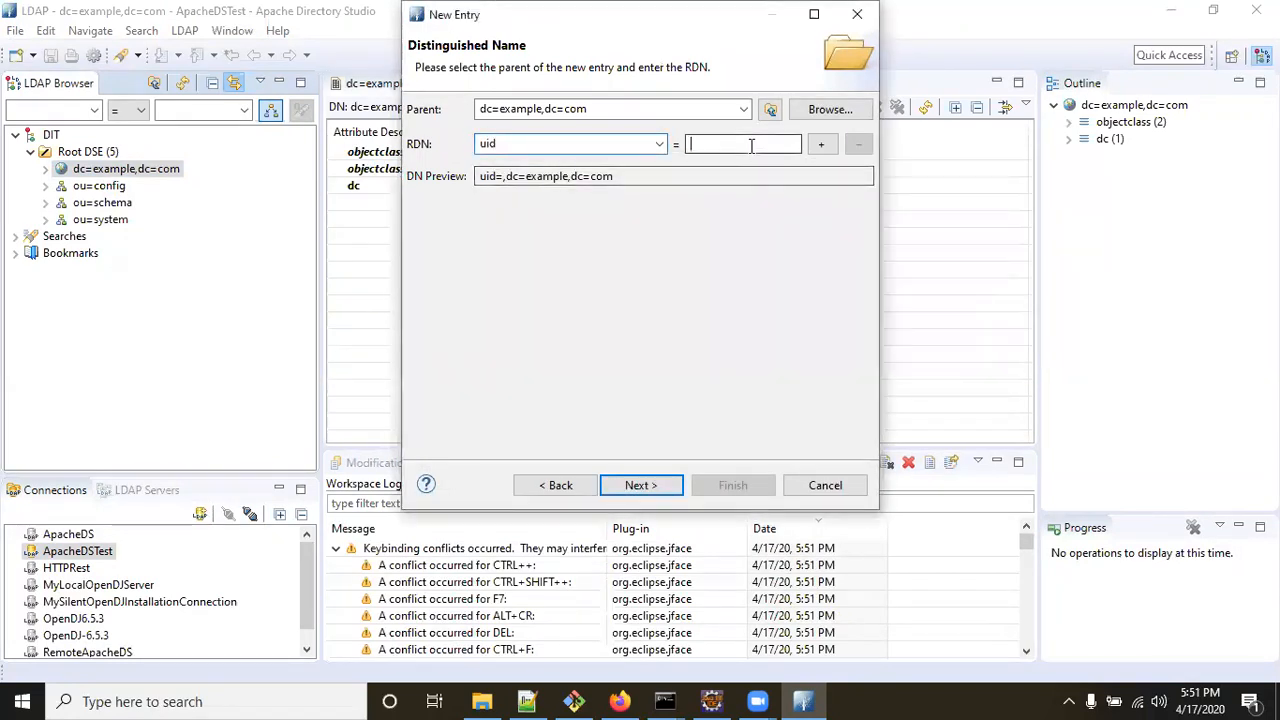
type("narayana.ragi")
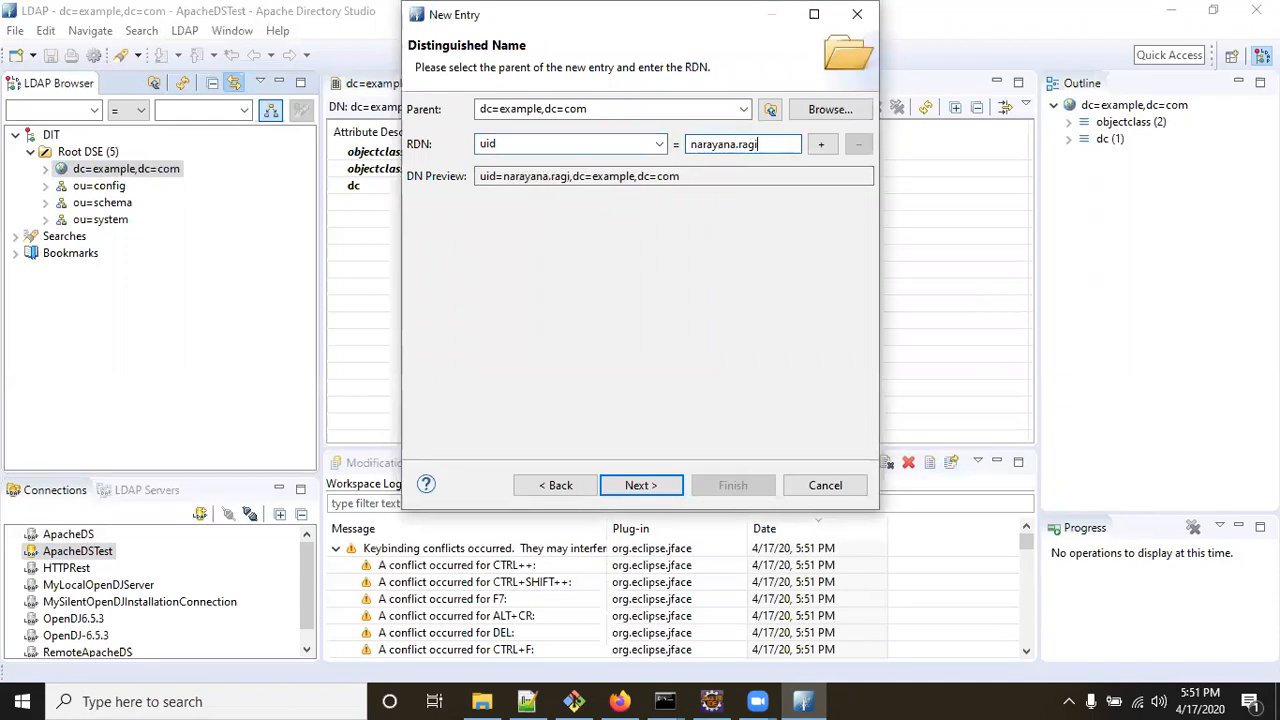
key("BackSpace")
key("BackSpace")
key("BackSpace")
key("BackSpace")
key("BackSpace")
type("tut")
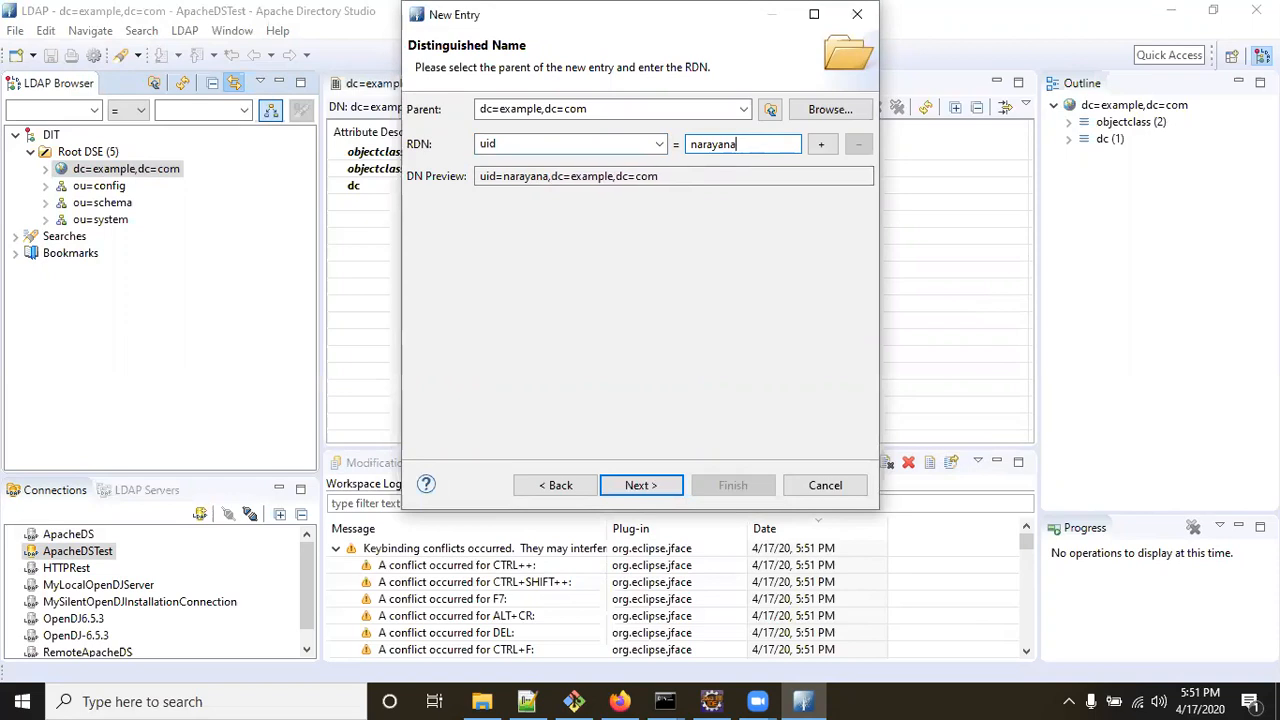
type("op")
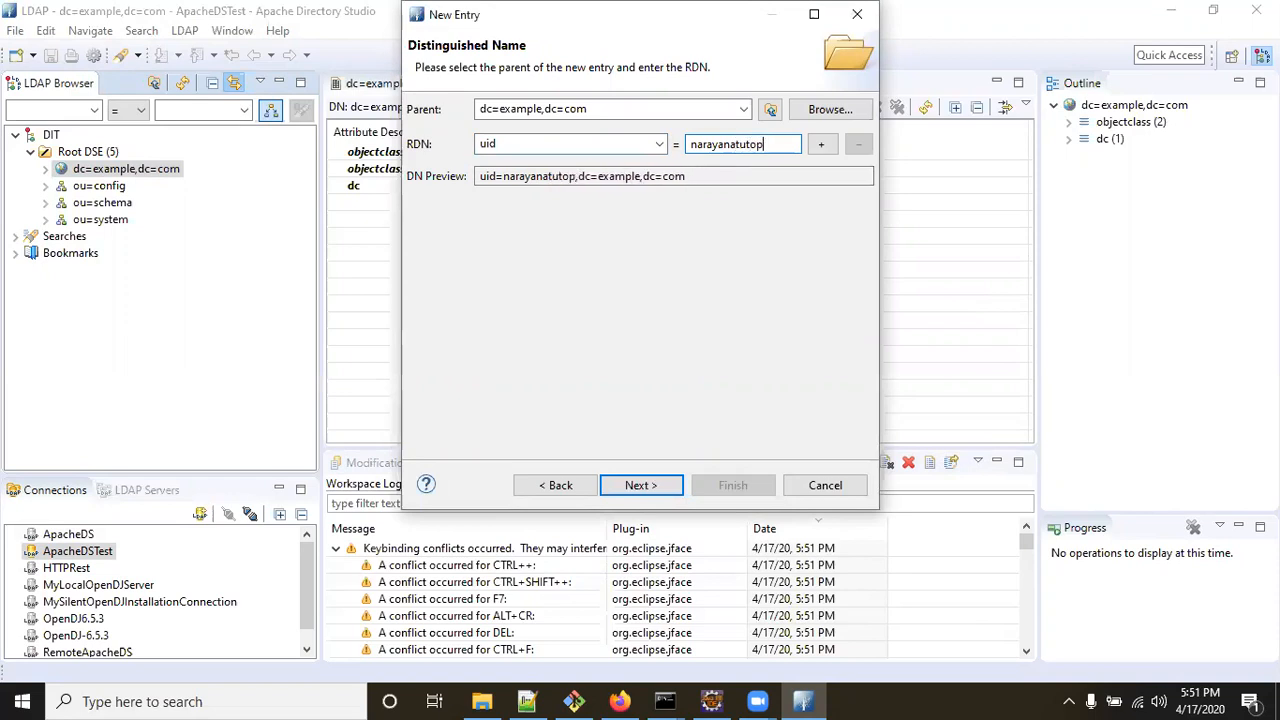
key("BackSpace")
type("rial")
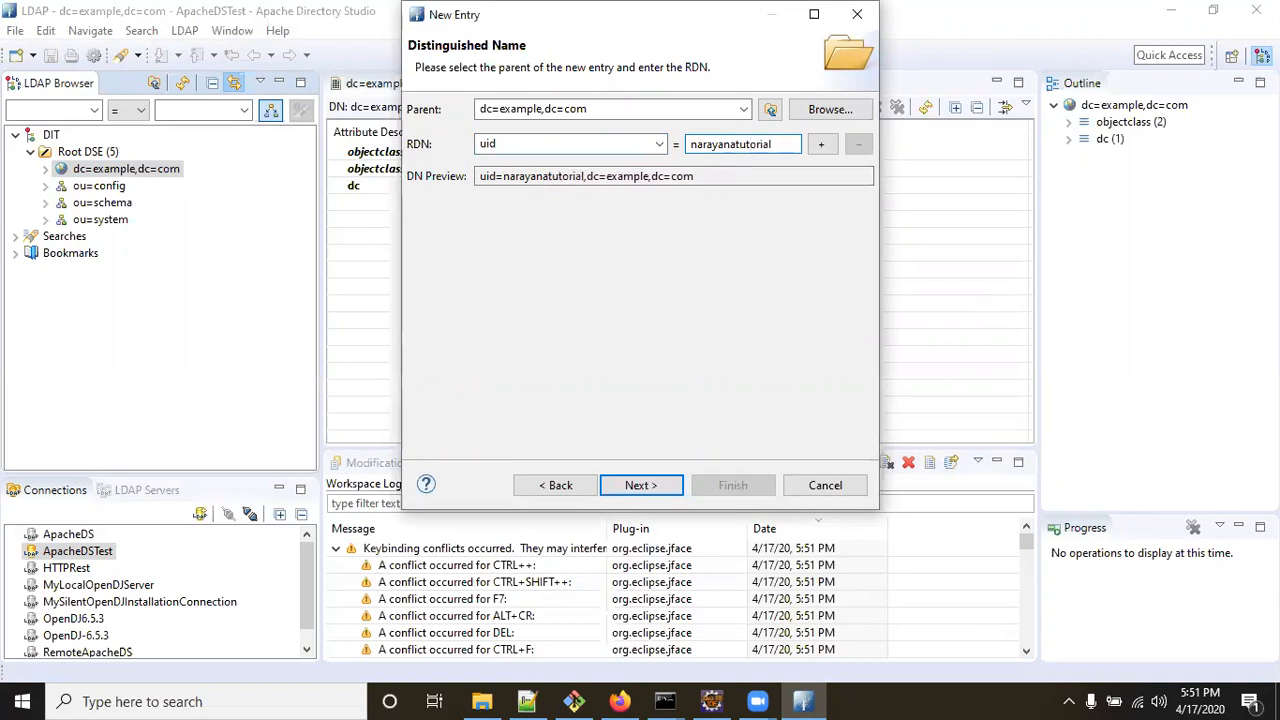
Set cn to narayana and sn to tutorial, then create the entry.
left_click(651, 487)
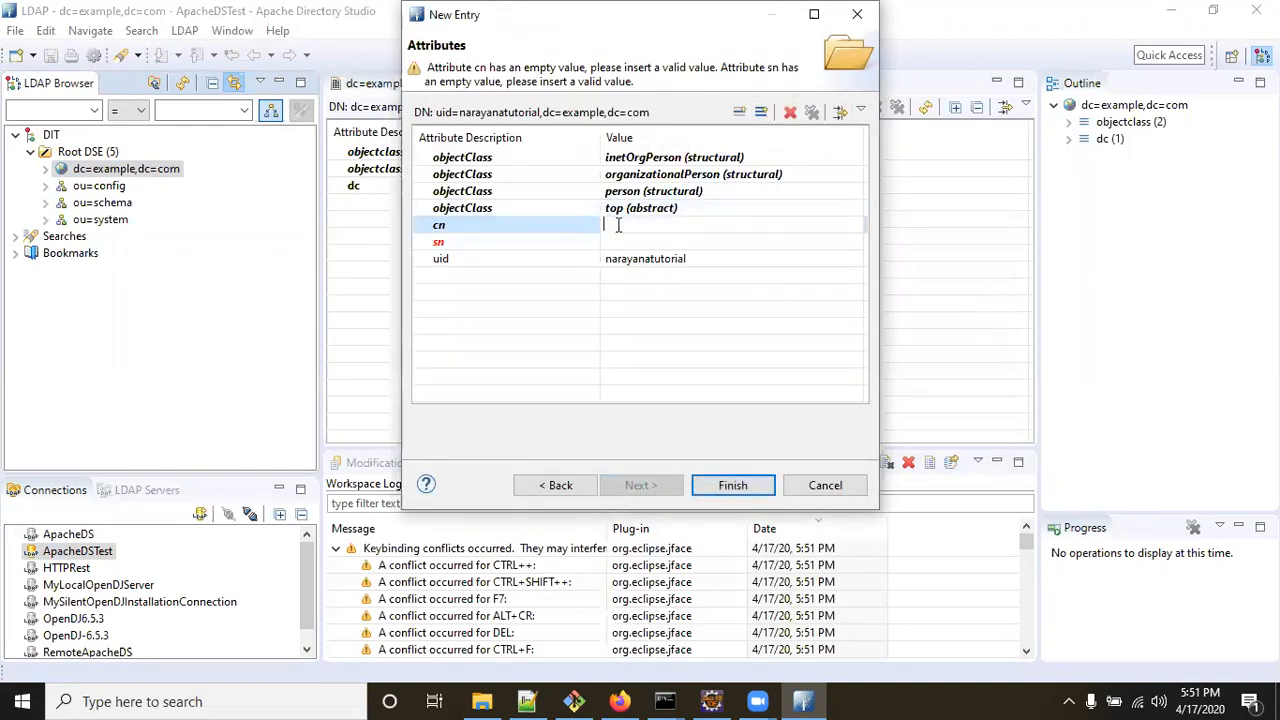
key("Return")
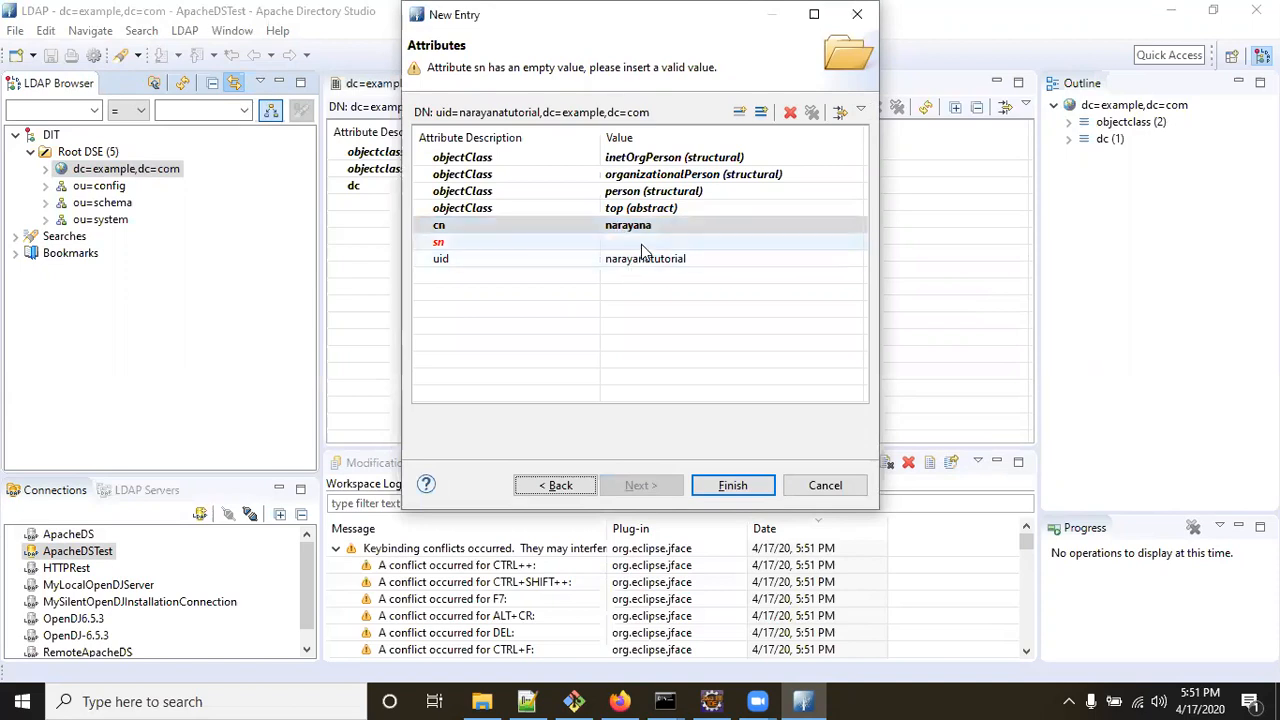
left_click(622, 243)
type("tutorial")
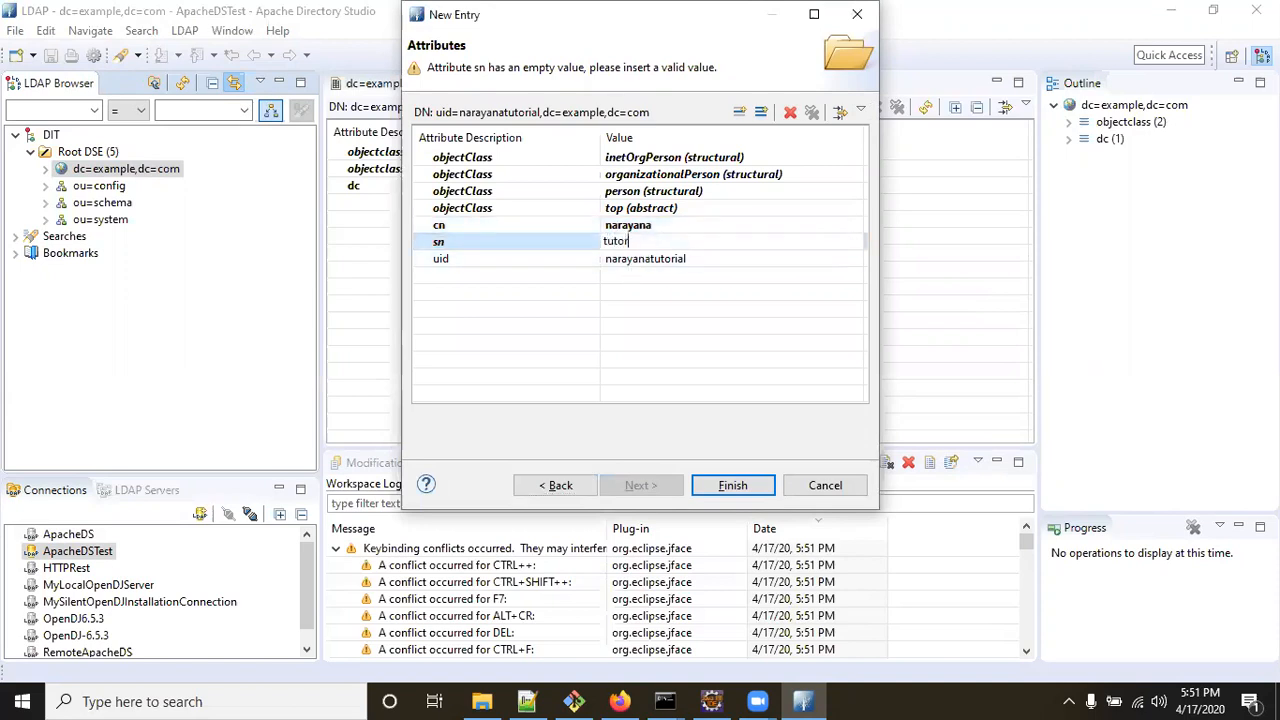
left_click(748, 497)
left_click(731, 486)
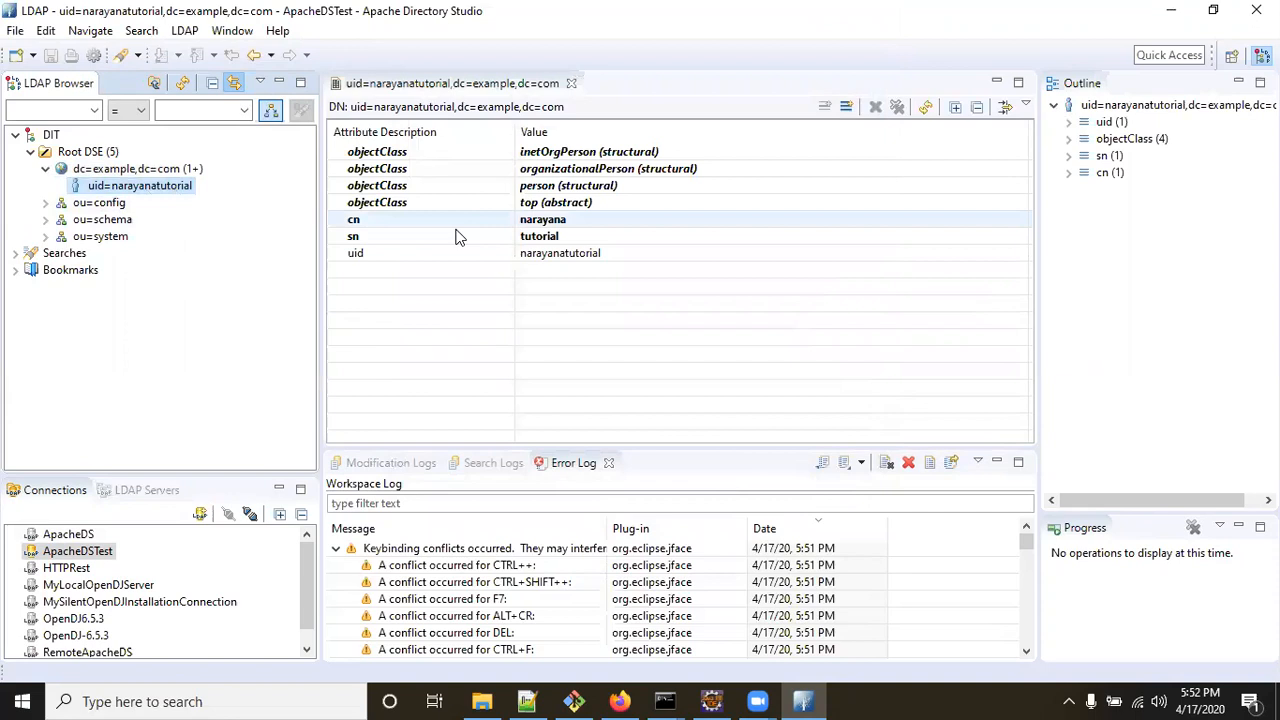
Fetch operational attributes like createTimestamp and entryUUID, then open the New Attribute dialog.
right_click(500, 254)
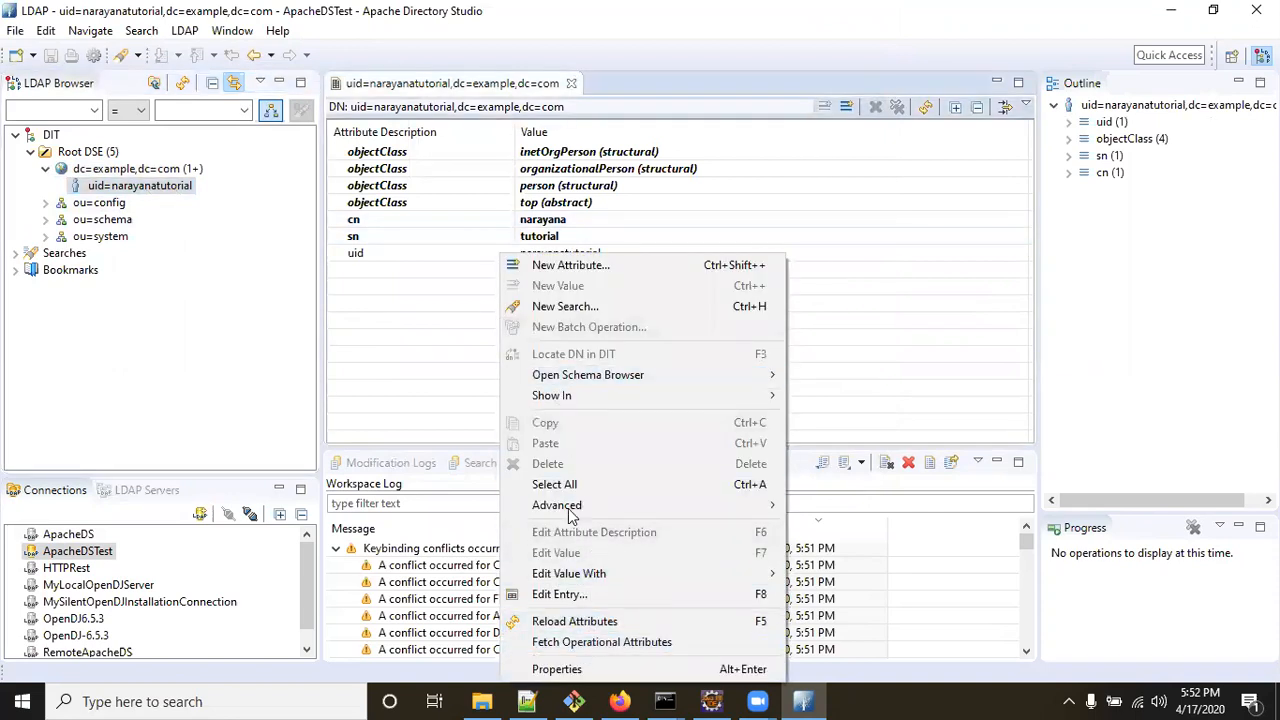
left_click(598, 643)
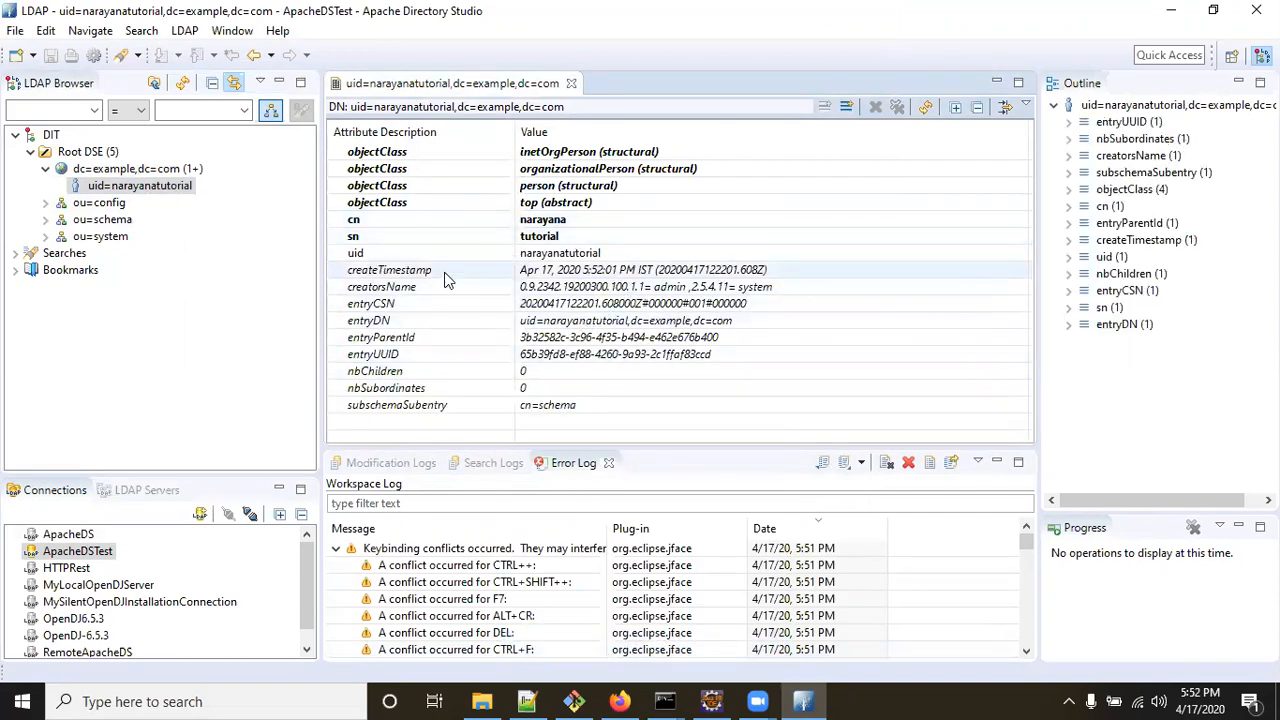
left_click(847, 108)
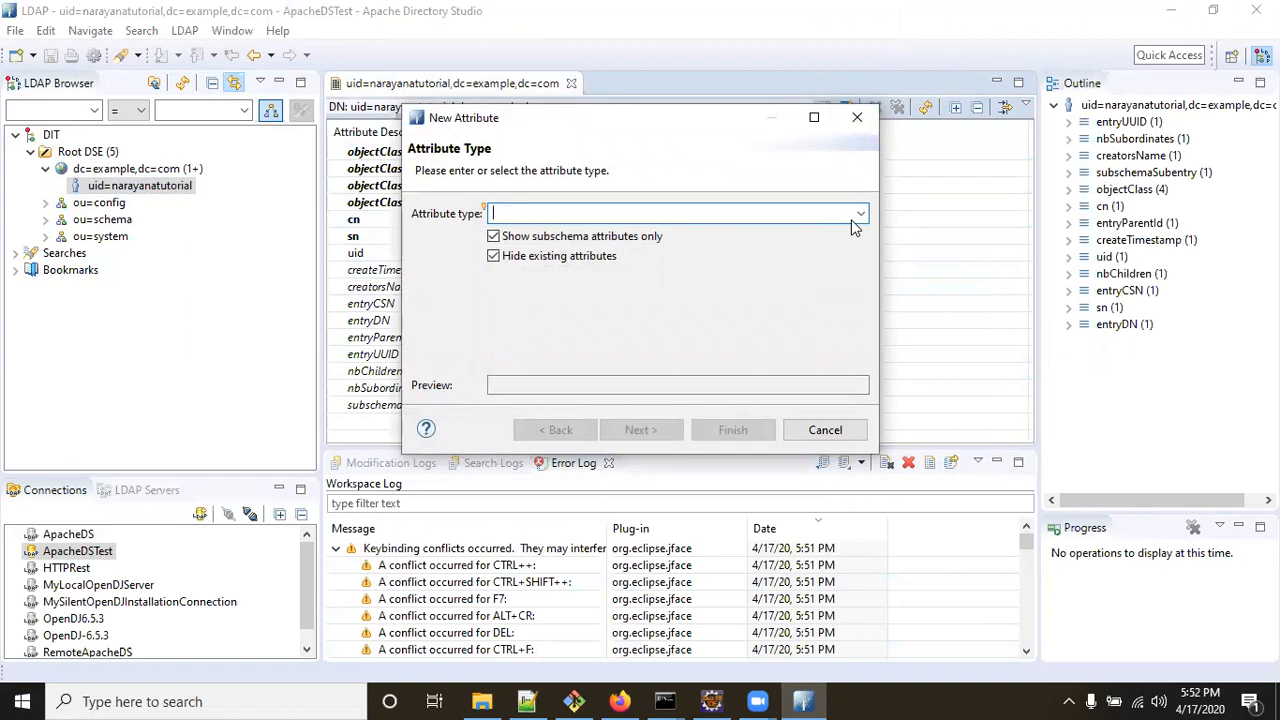
Add a userPassword attribute stored as an SSHA hash, entering and confirming the password.
type("user")
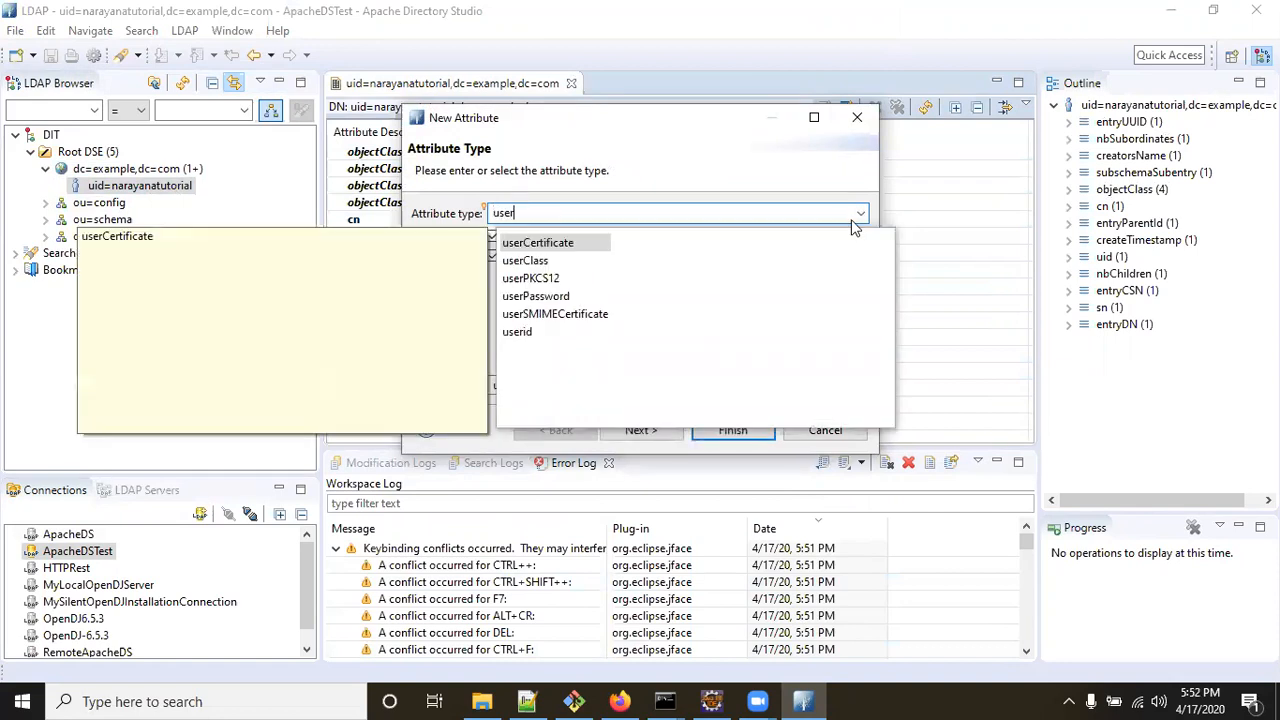
double_click(555, 296)
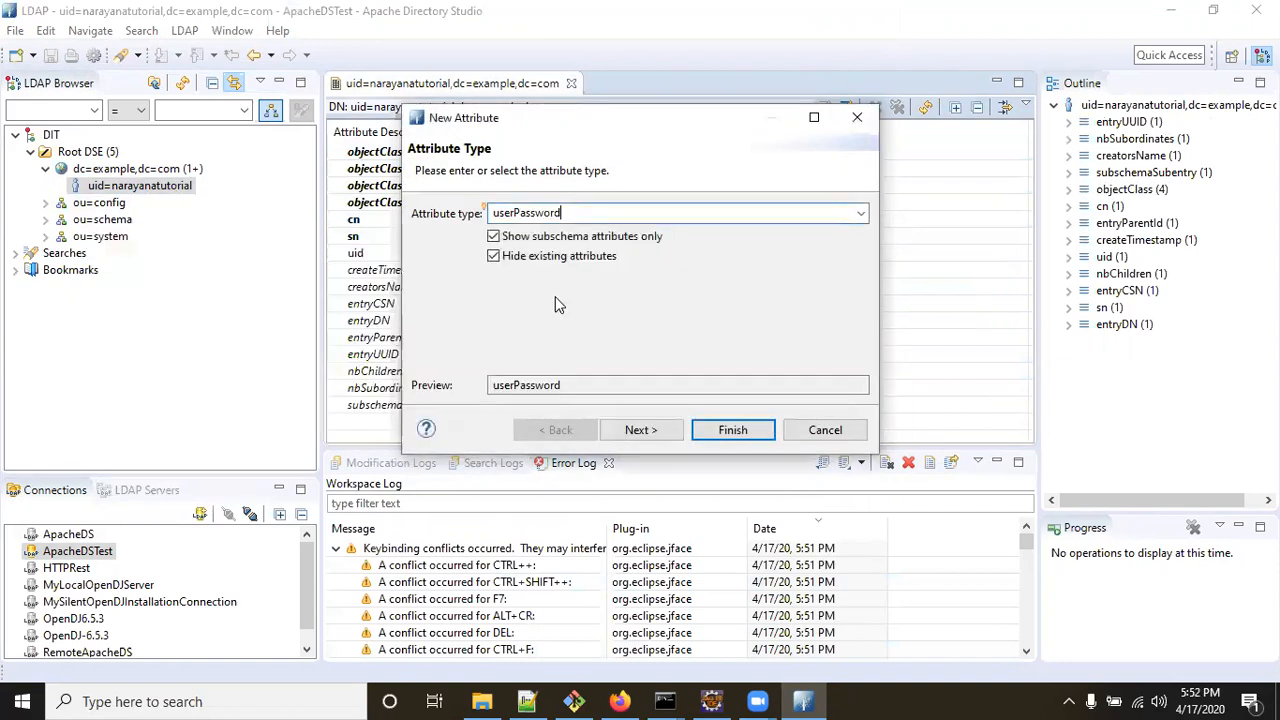
left_click(652, 430)
left_click(765, 431)
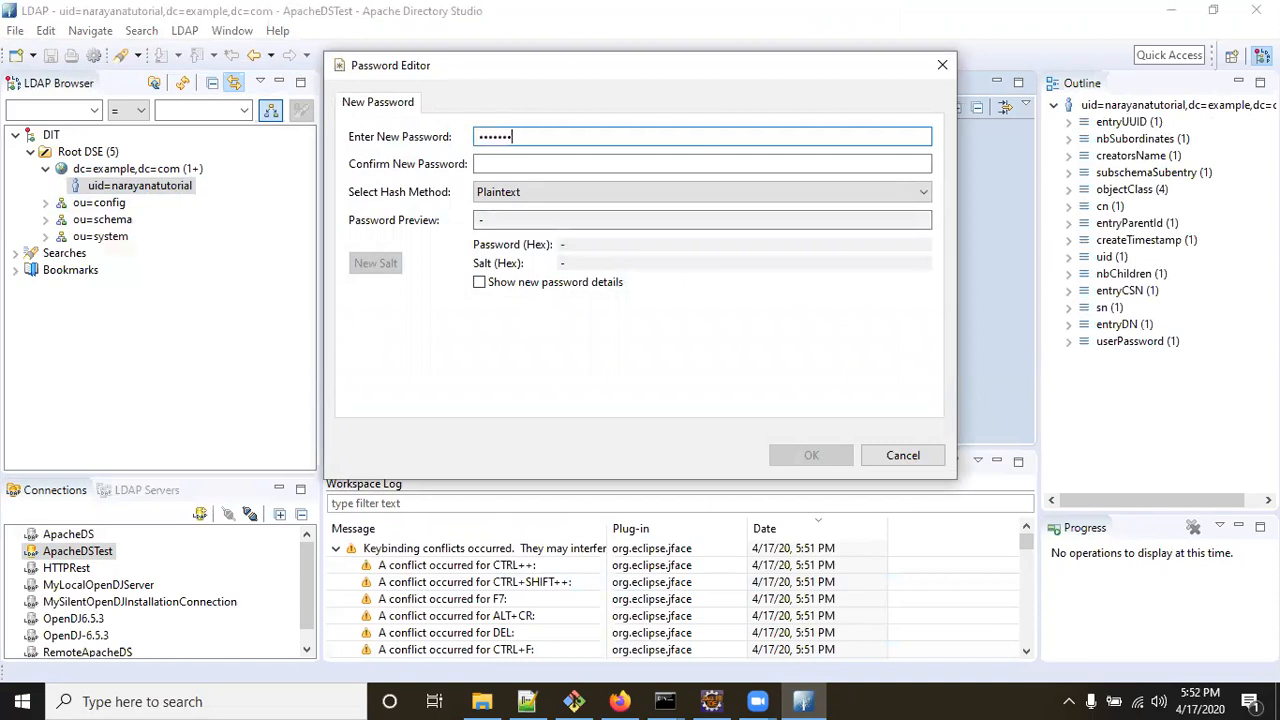
key("Tab")
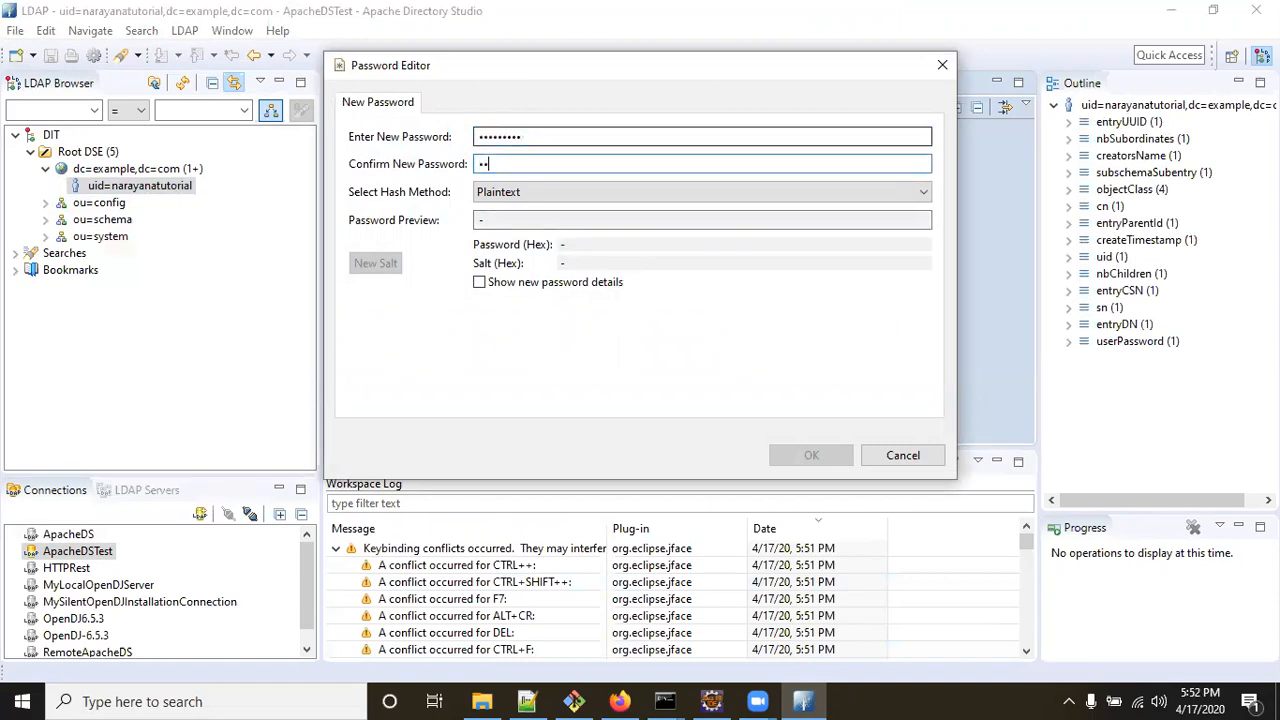
type("•••••••••")
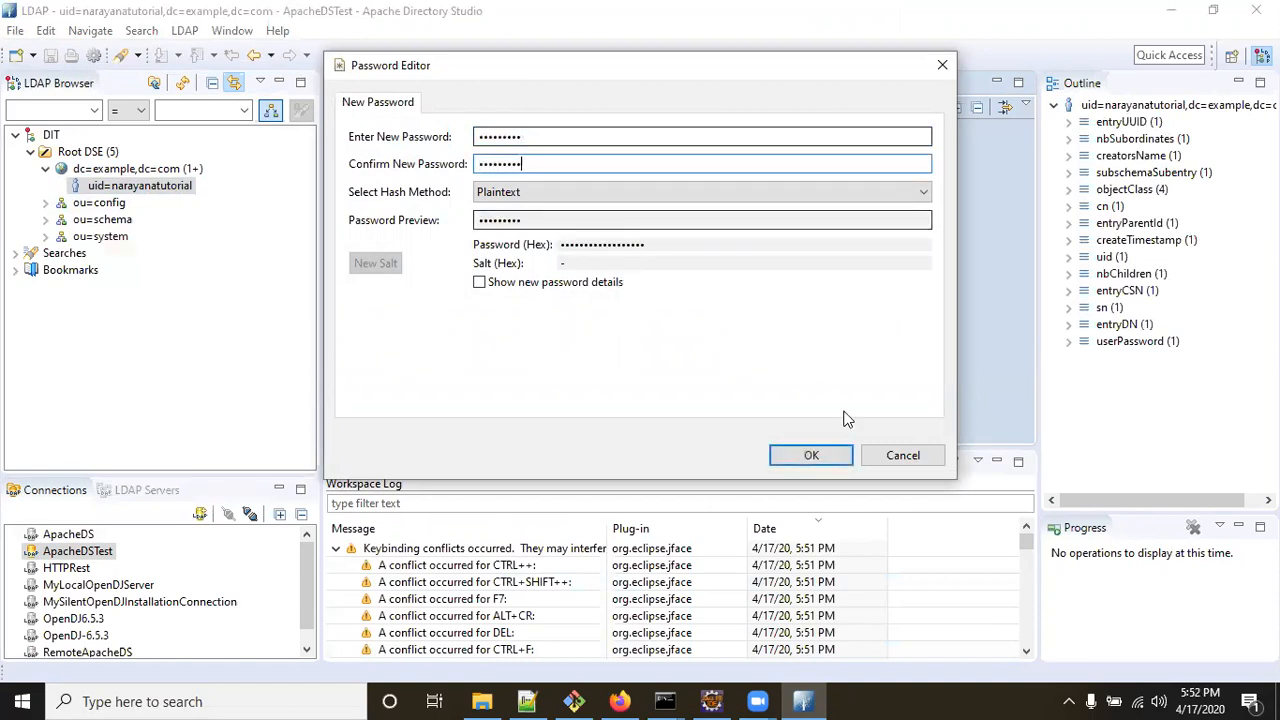
left_click(828, 455)
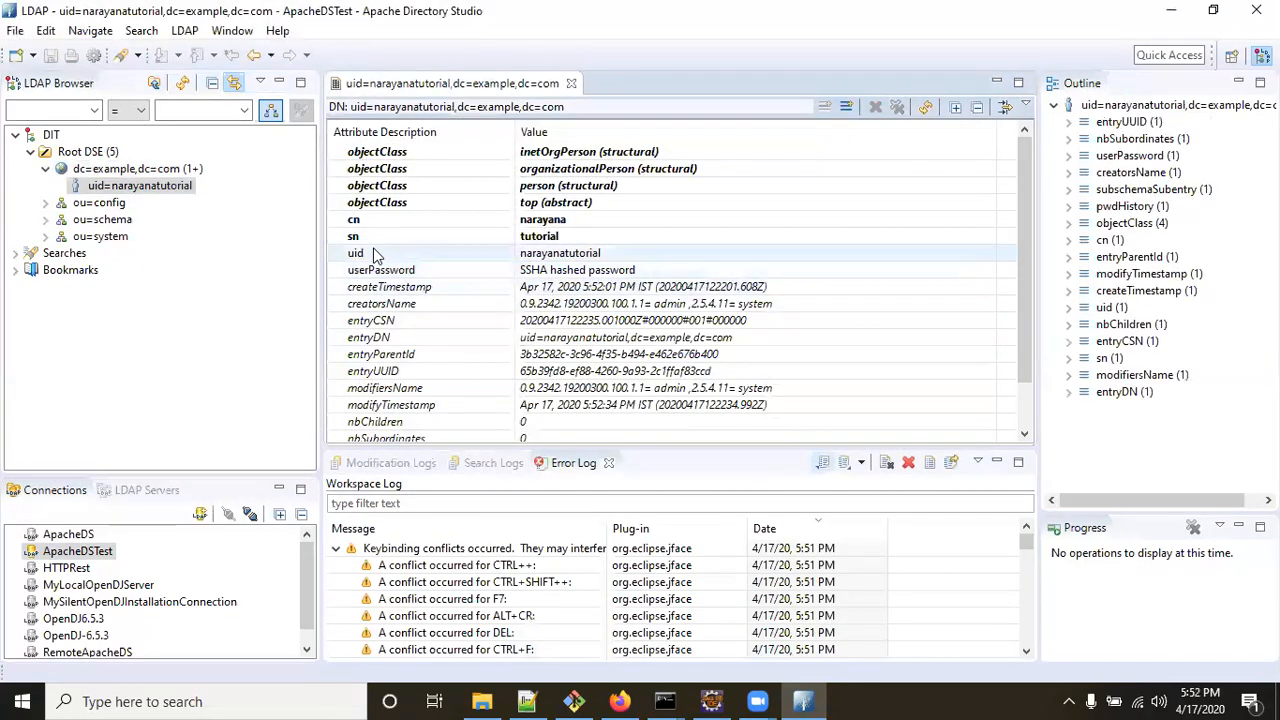
Browse the attribute type list for another attribute, then cancel without adding one.
left_click(848, 108)
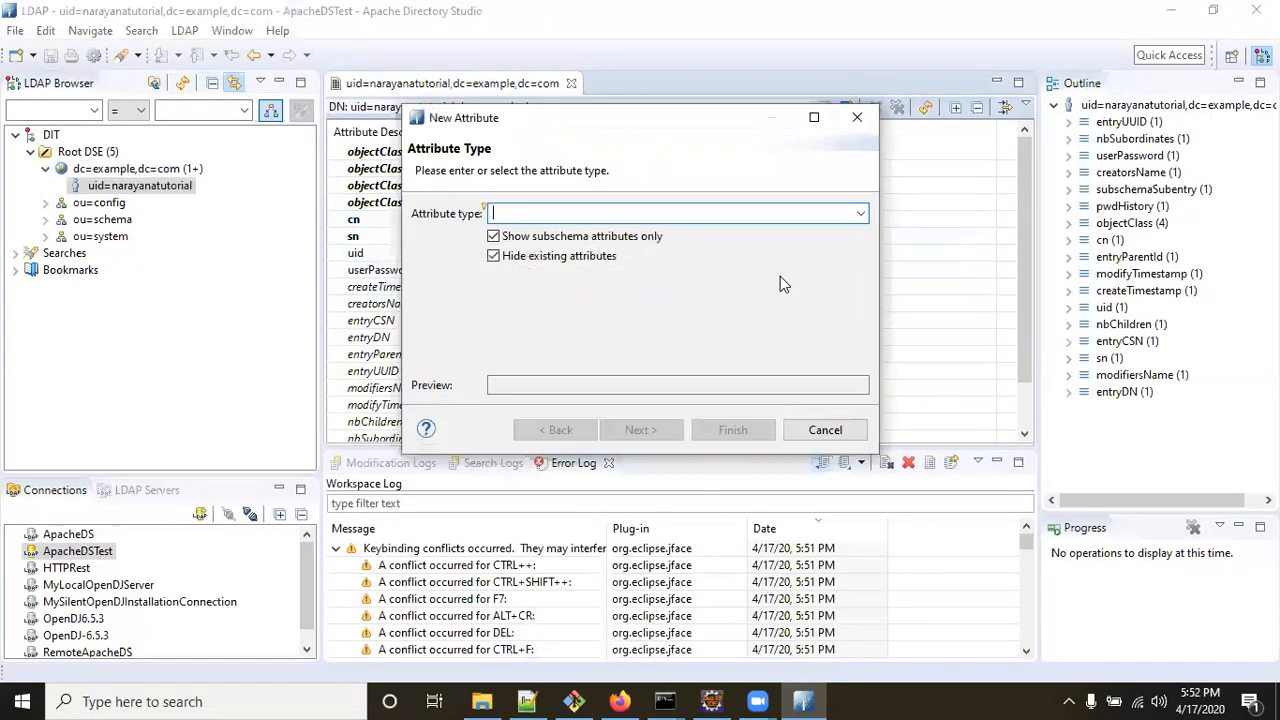
left_click(862, 215)
scroll(660, 400, "down", 8)
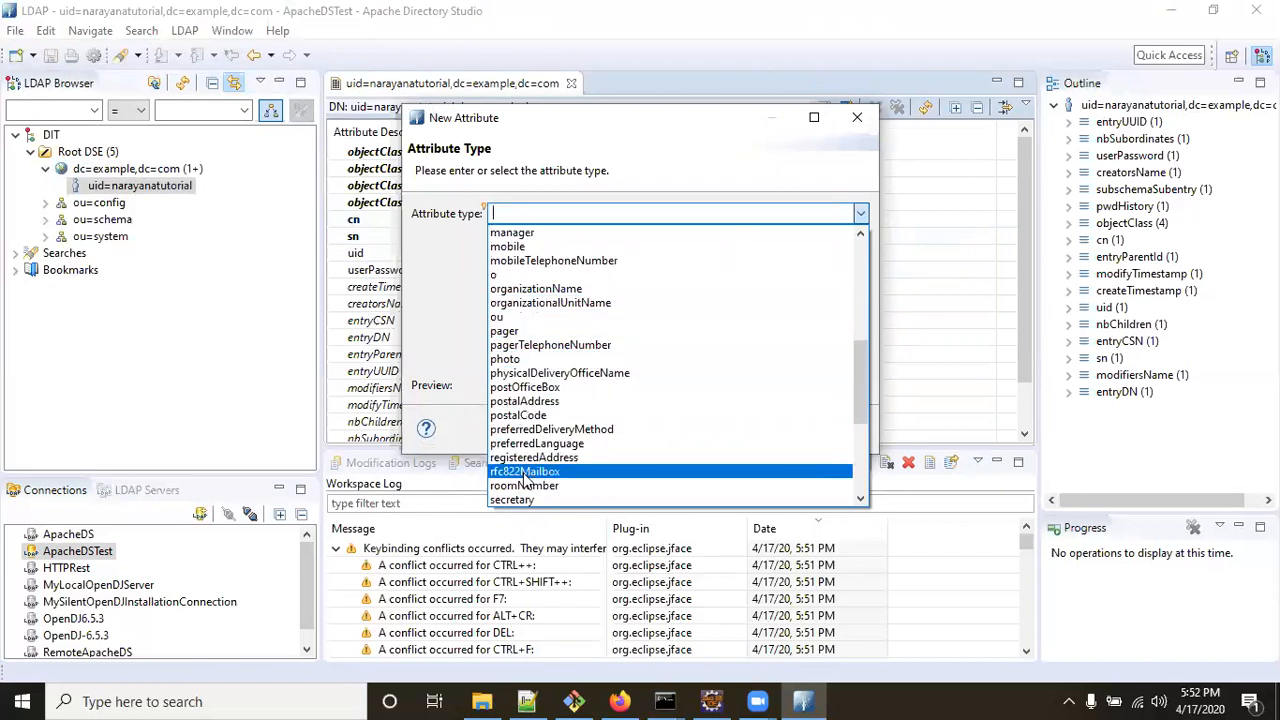
scroll(527, 425, "up", 5)
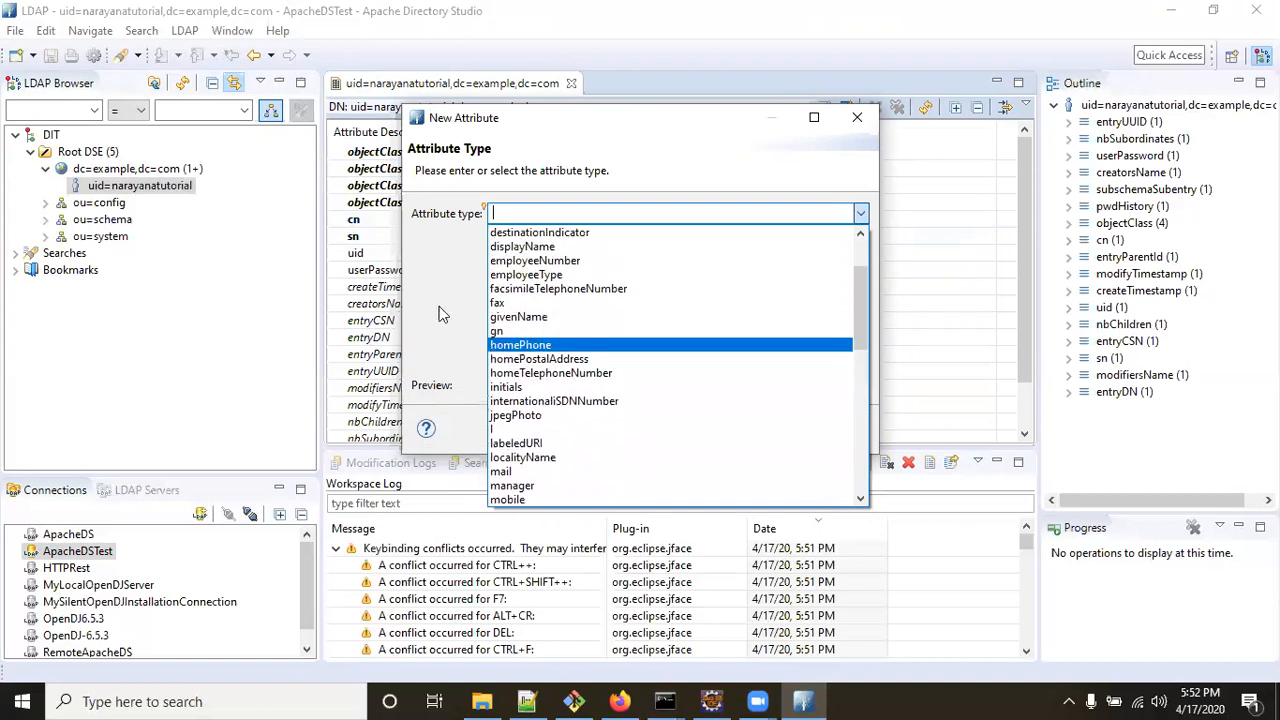
left_click(433, 279)
left_click(824, 430)
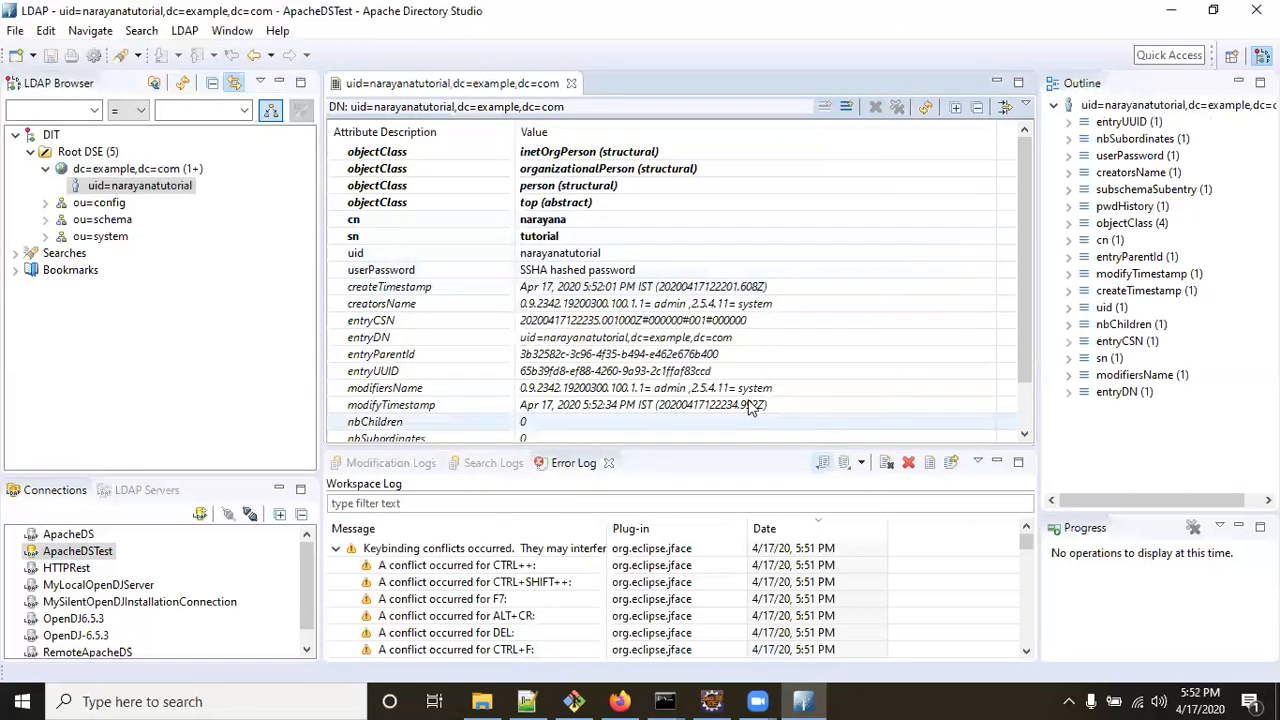
scroll(505, 360, "down", 1)
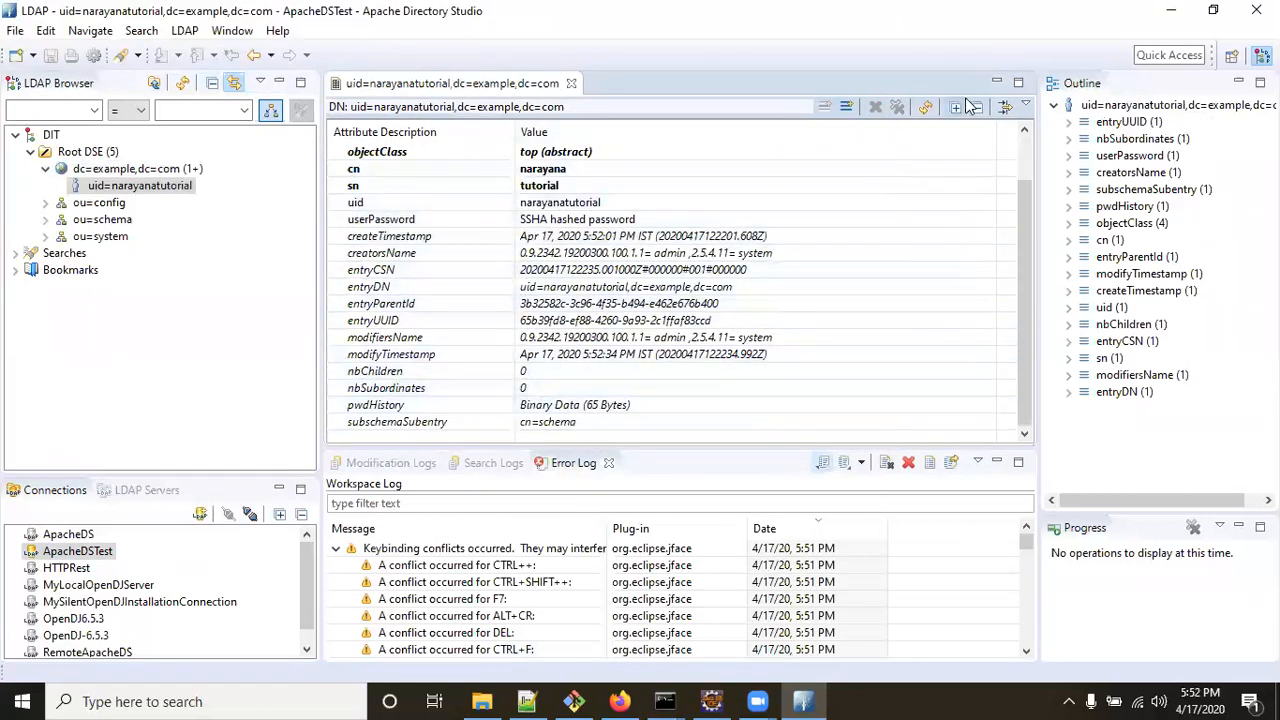
Stop the running ApacheDS server in its Command Prompt console, confirming termination with Y.
left_click(1168, 10)
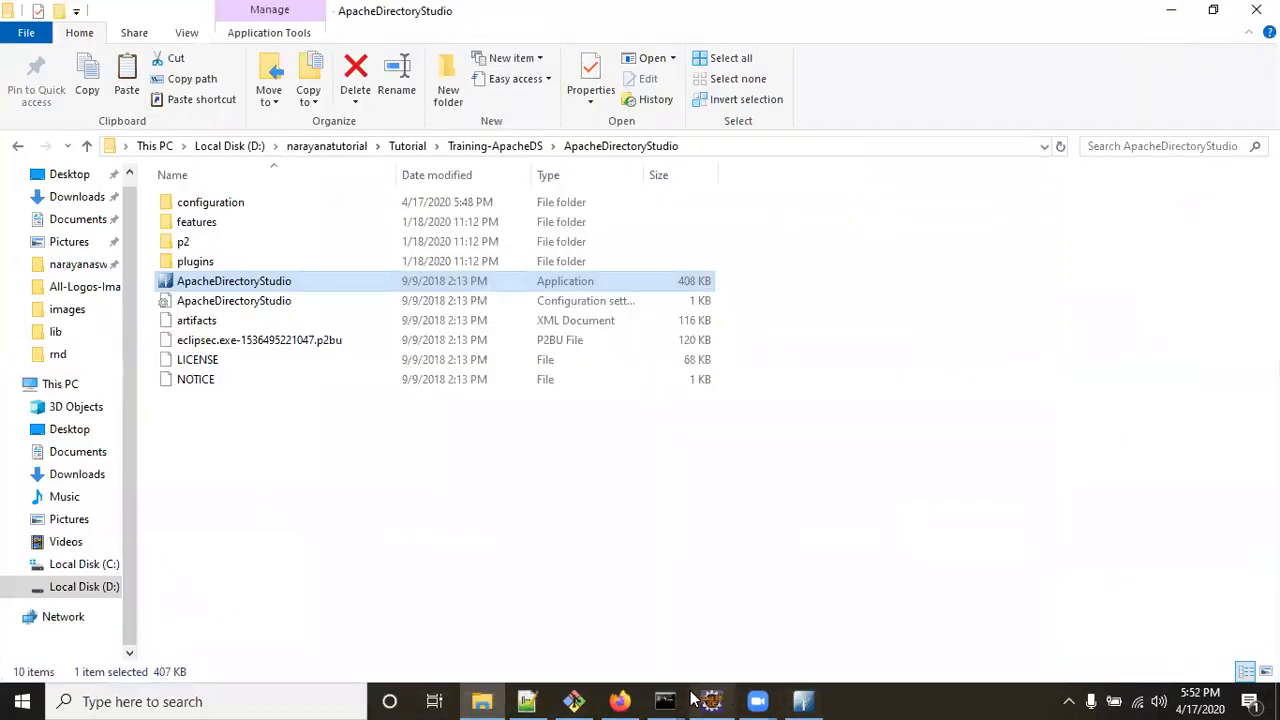
mouse_move(664, 701)
left_click(786, 652)
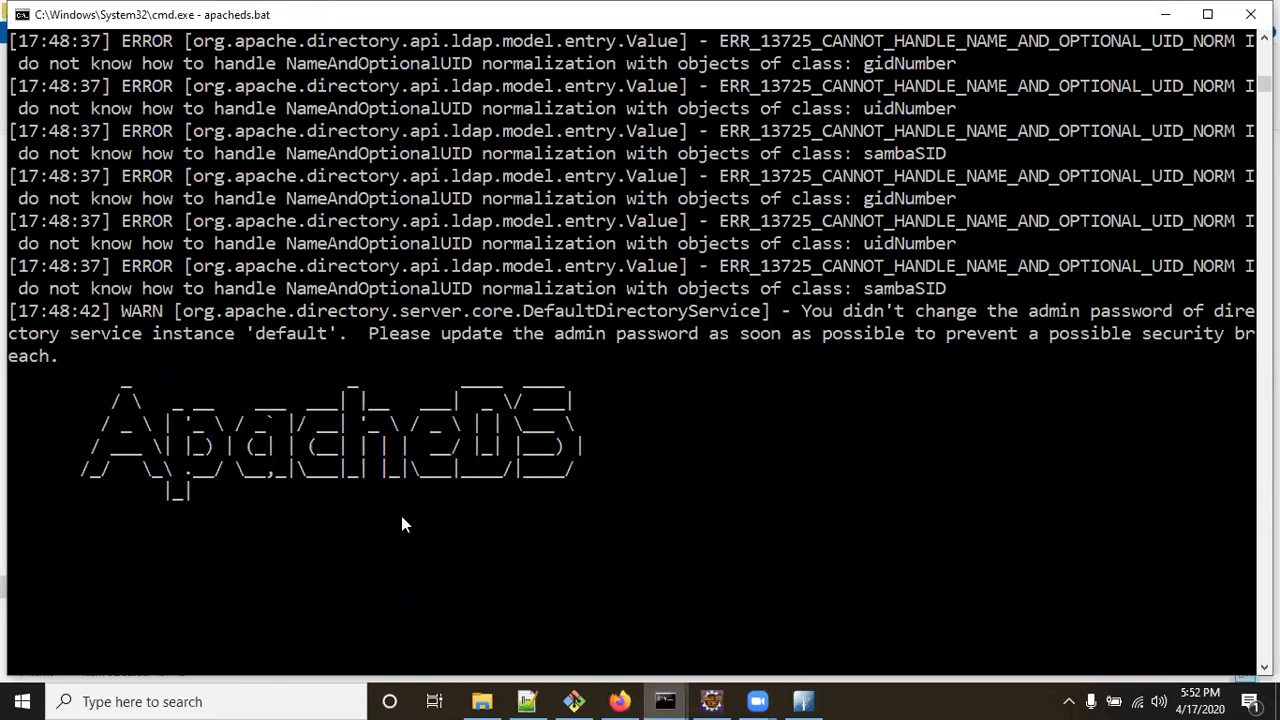
key("ctrl+c")
type("Y")
key("Return")
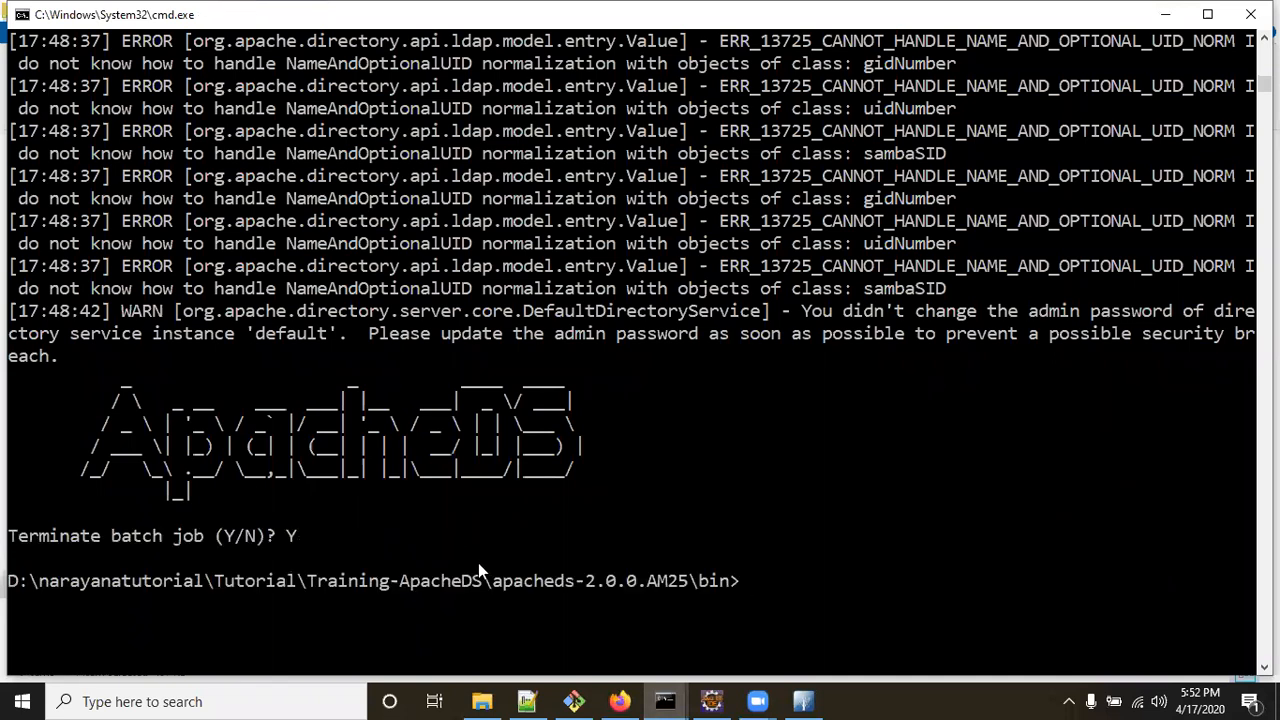
Rerun apacheds.bat to start the 'default' instance again, then show the desktop.
type("ap")
key("Tab")
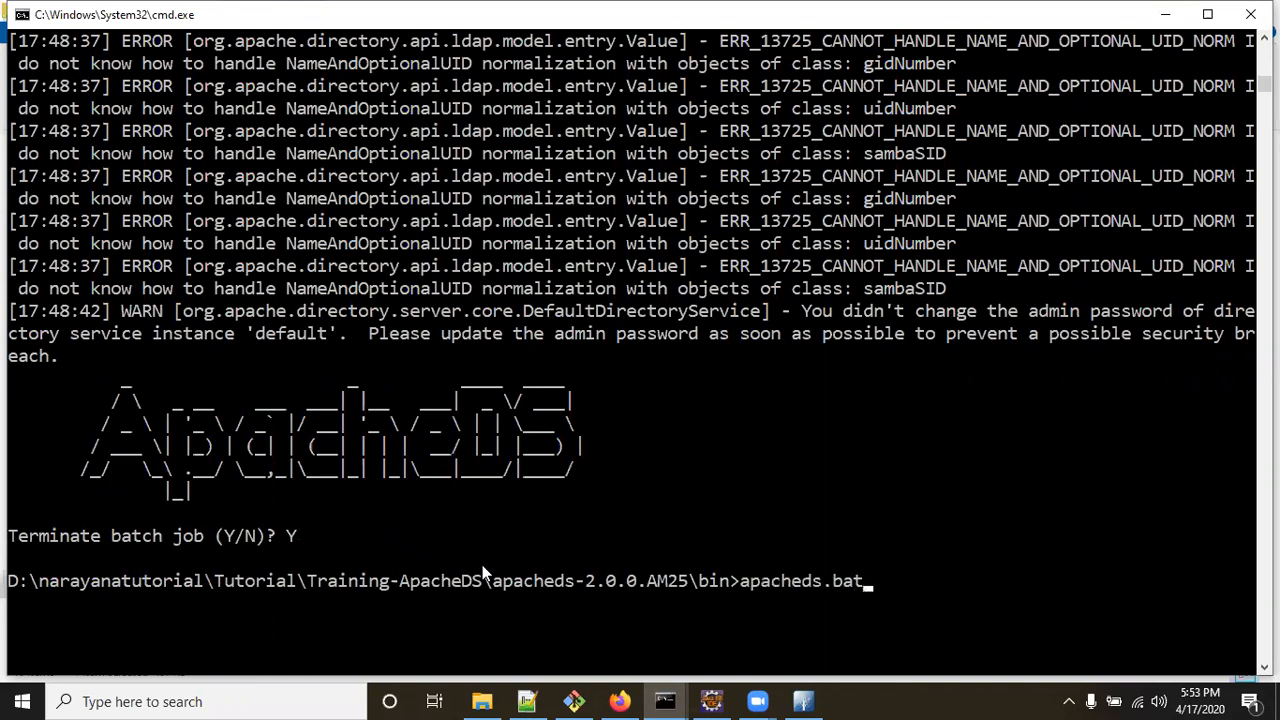
key("Return")
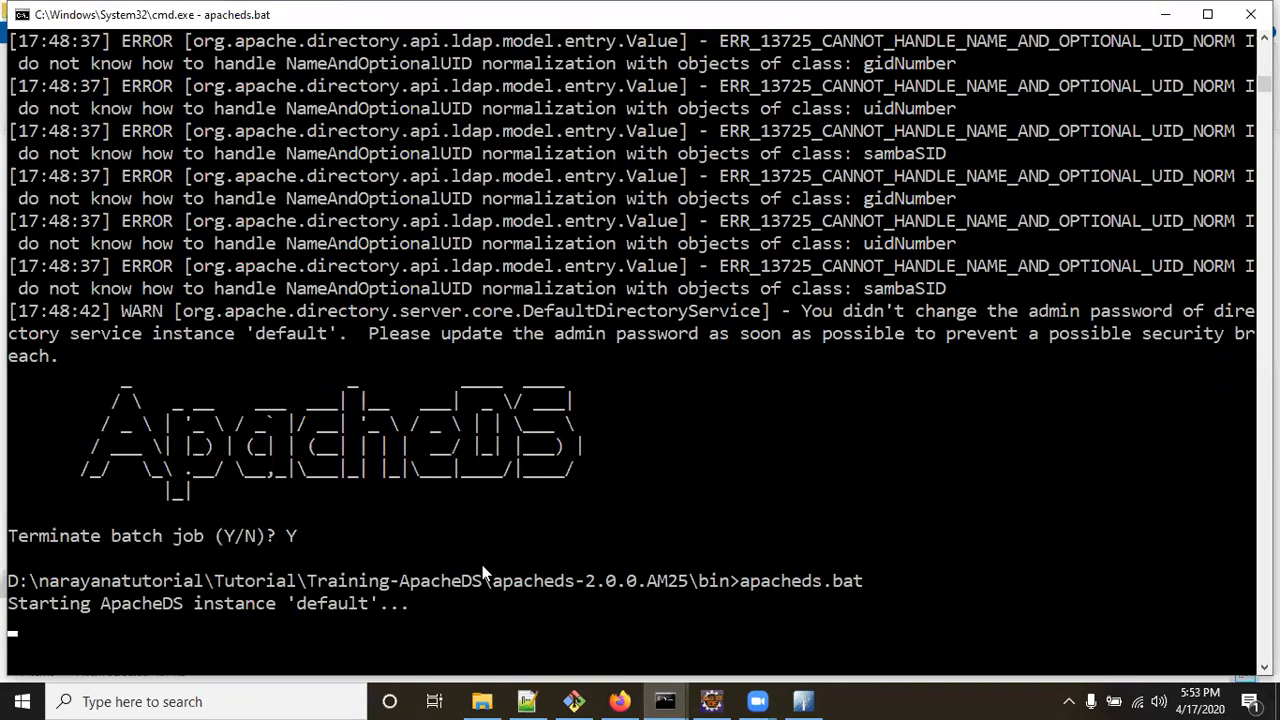
scroll(645, 546, "down", 3)
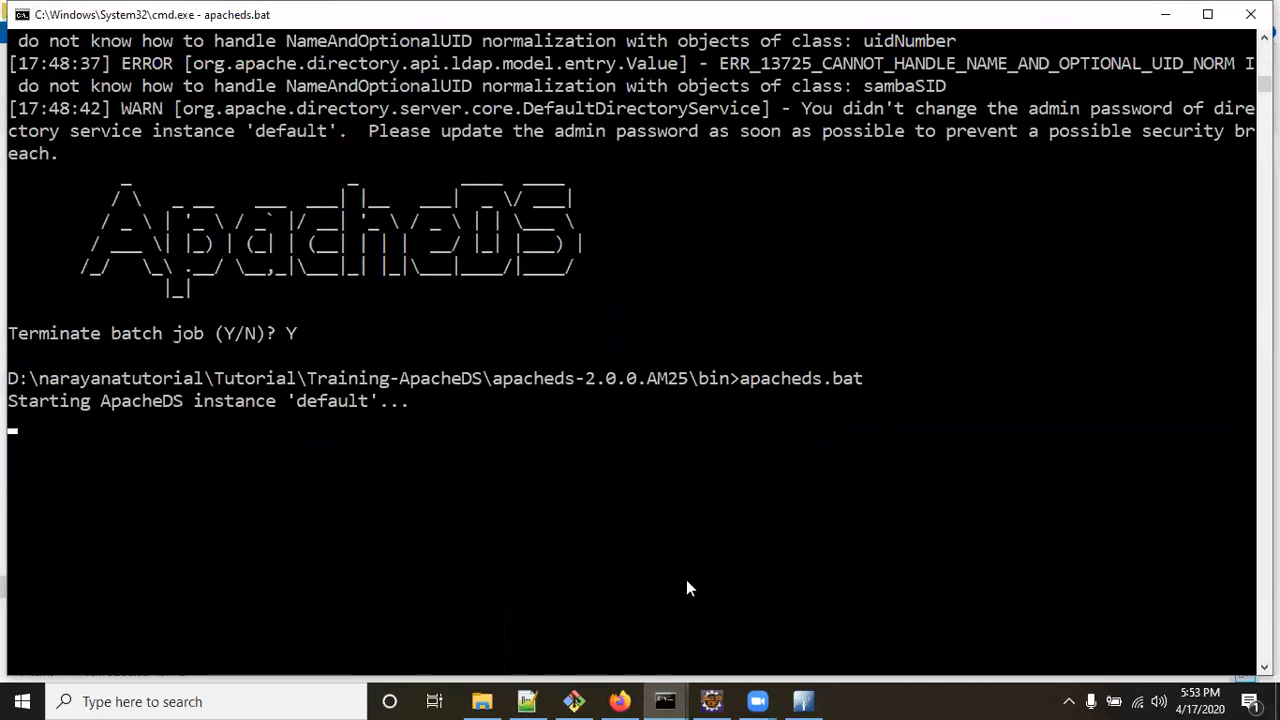
key("super+d")
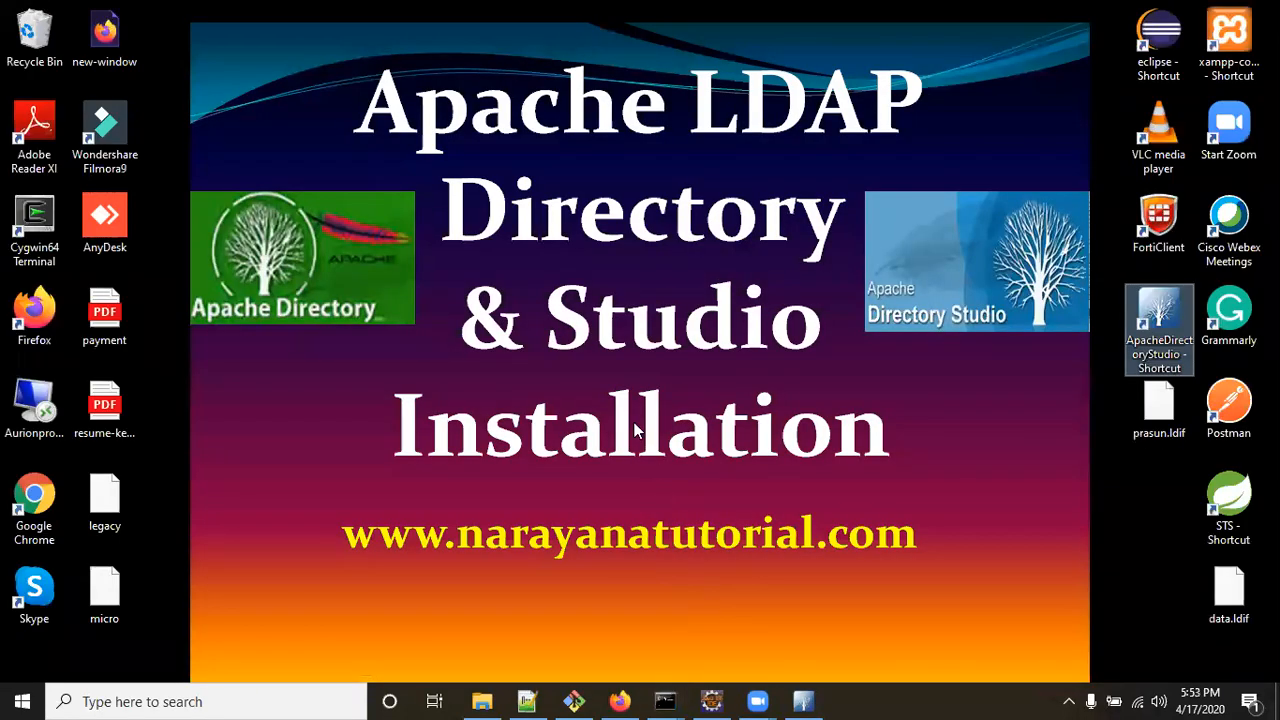